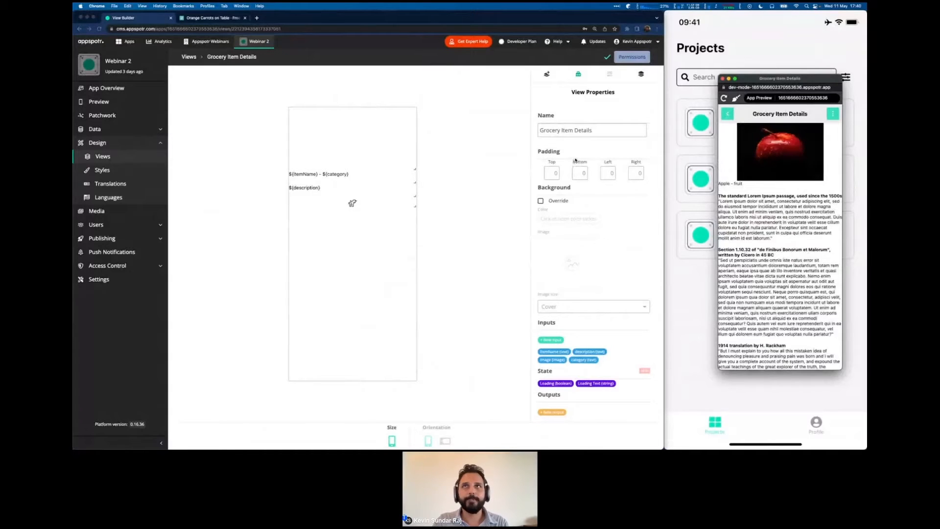
# Scroll View Properties down to View Layout Mode, briefly checking the build-plan slides.
pyautogui.scroll(-3, 552, 354)
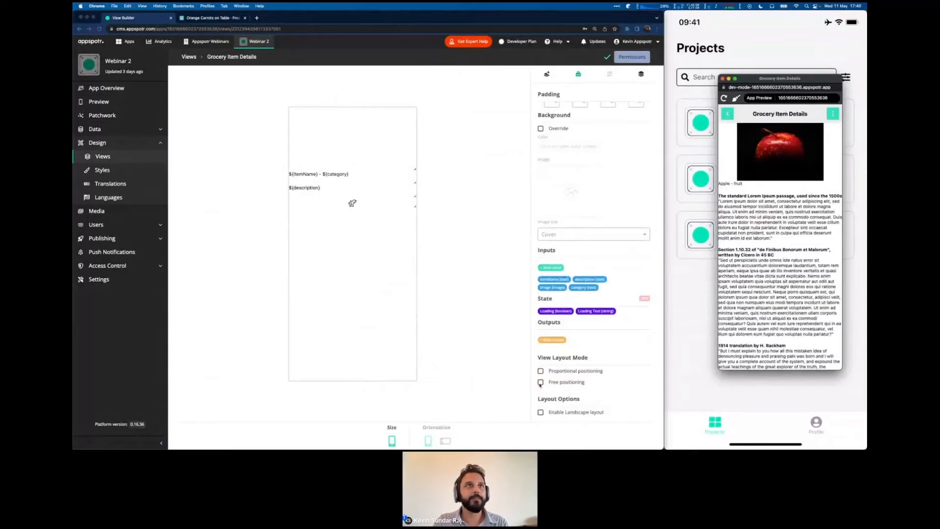
pyautogui.hotkey('ctrl', 'Right')
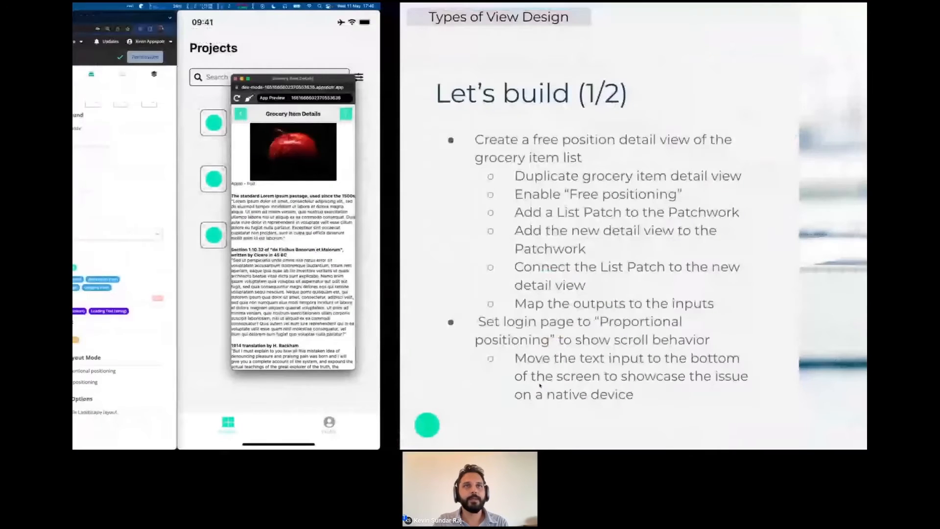
pyautogui.hotkey('ctrl', 'Left')
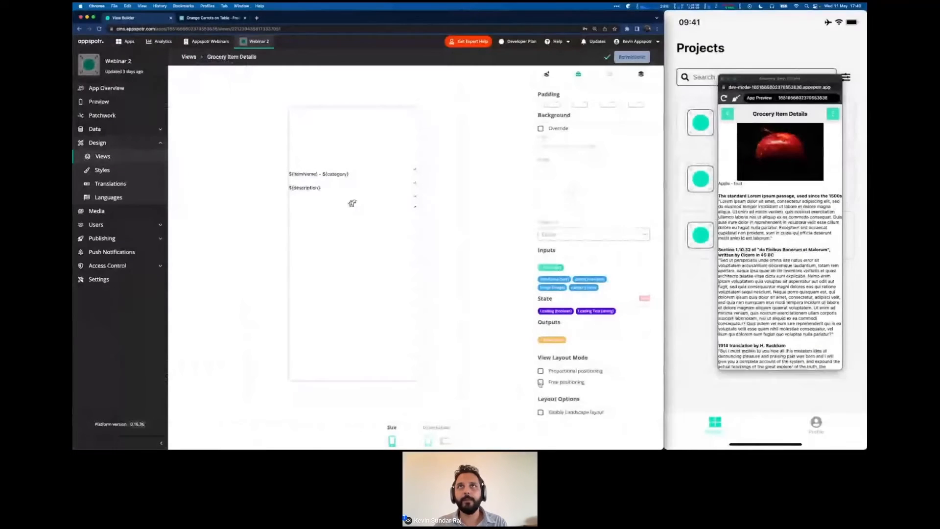
# Enable Free positioning on Grocery Item Details and reload the preview on the Apple item's details.
pyautogui.click(541, 382)
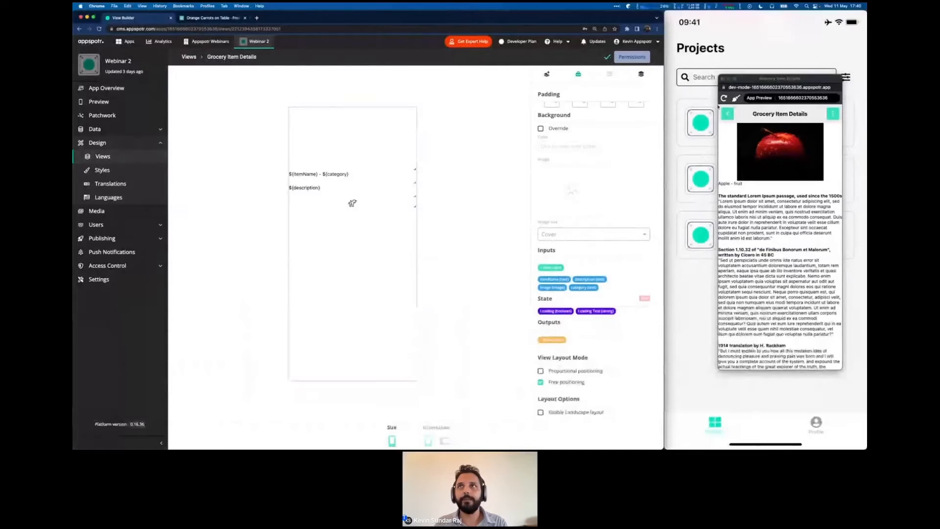
pyautogui.click(725, 99)
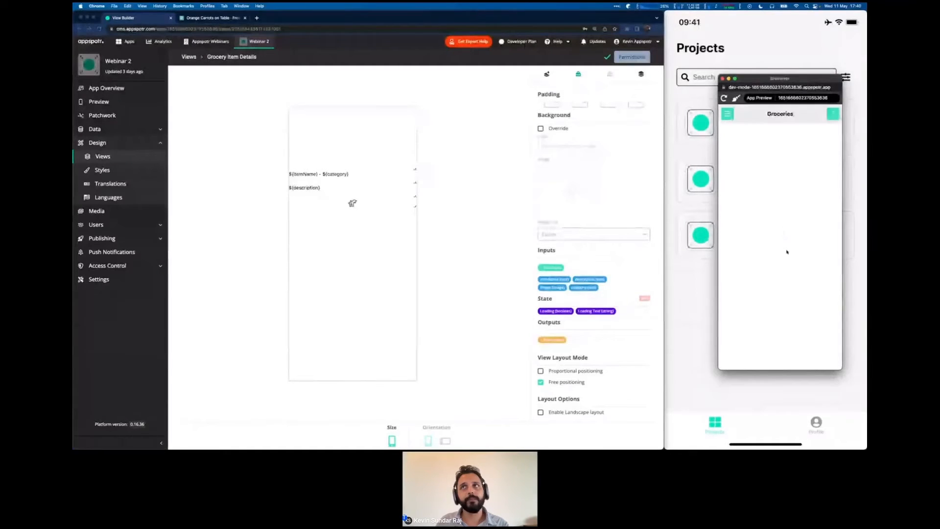
pyautogui.click(787, 253)
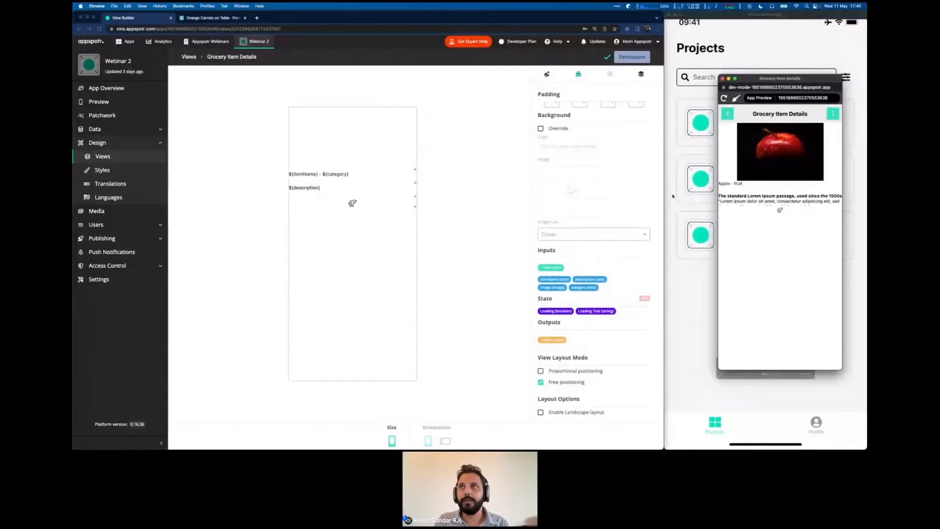
# Shrink the image box and drag the ${description} and ${itemName} - ${category} texts lower.
pyautogui.click(414, 206)
pyautogui.moveTo(414, 207); pyautogui.dragTo(308, 340)
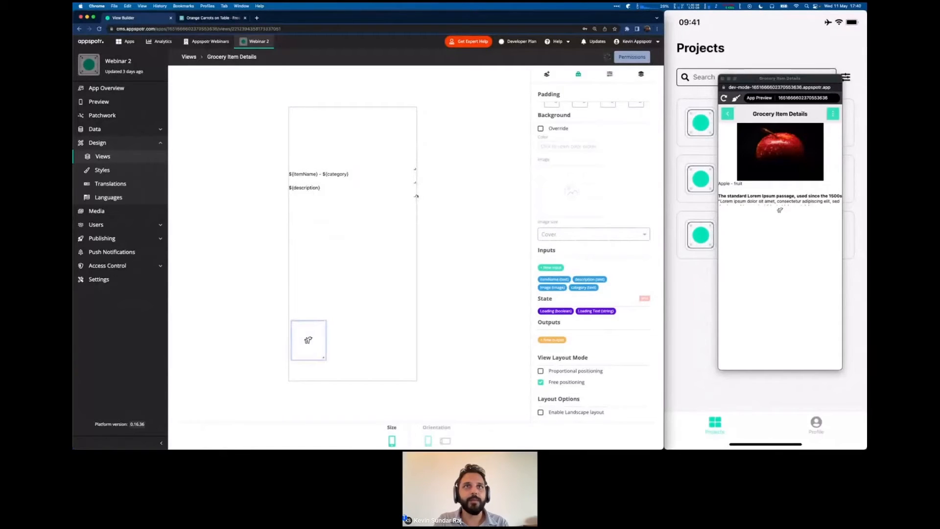
pyautogui.moveTo(413, 196); pyautogui.dragTo(374, 312)
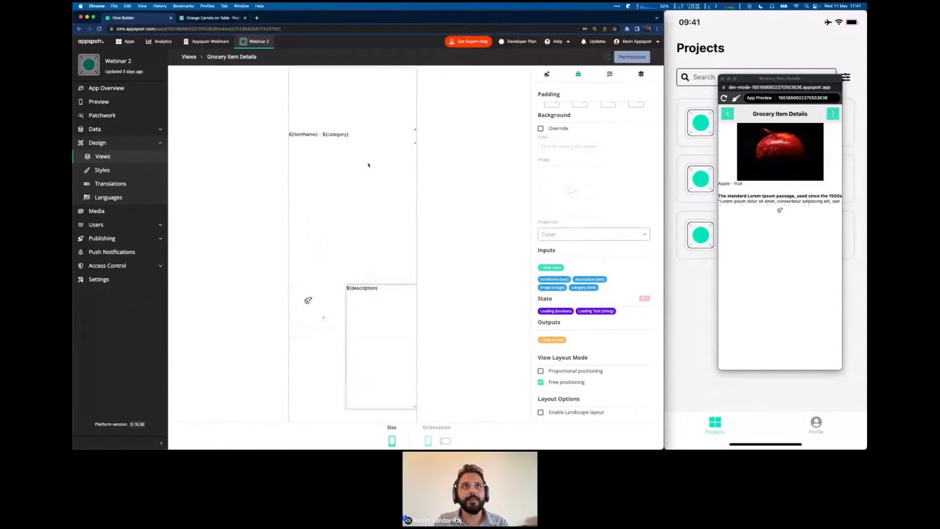
pyautogui.moveTo(352, 134); pyautogui.dragTo(399, 248)
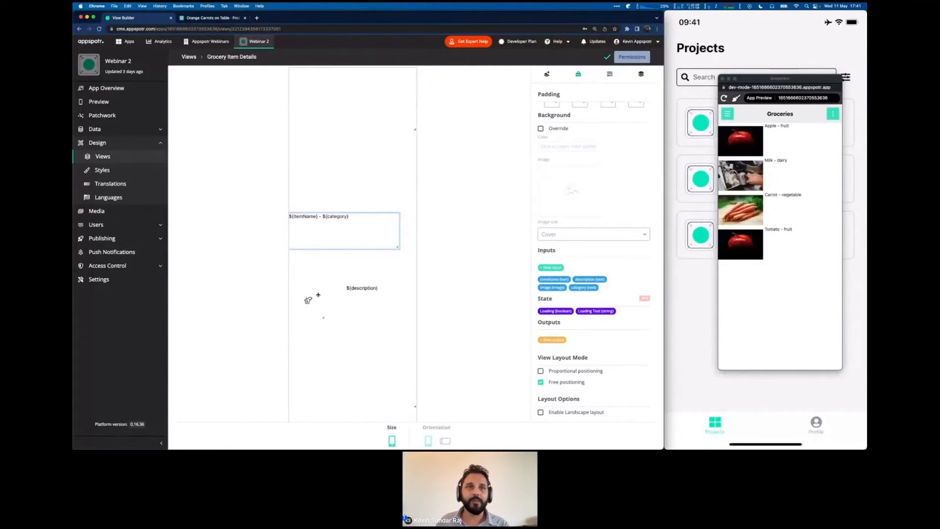
# Nudge the image box lower and review the Apple item's details in the preview.
pyautogui.moveTo(319, 294); pyautogui.dragTo(317, 313)
pyautogui.click(787, 296)
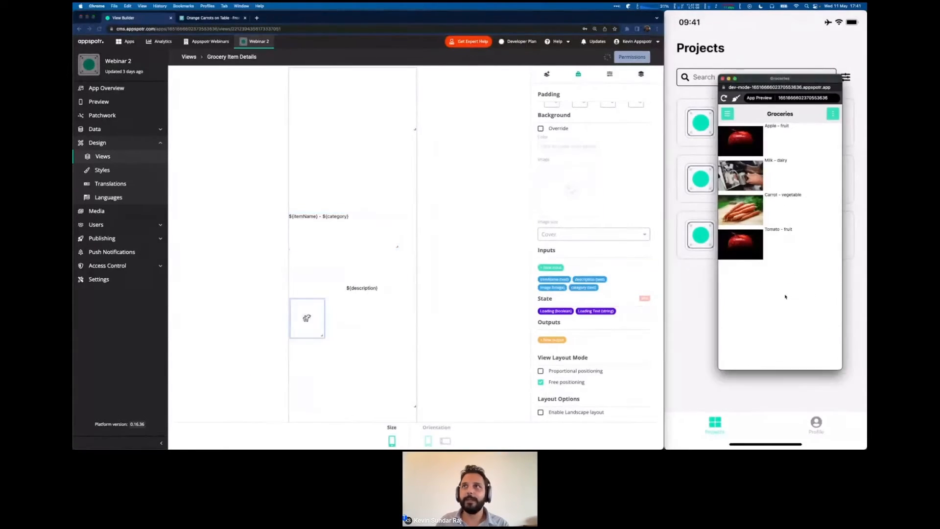
pyautogui.click(771, 142)
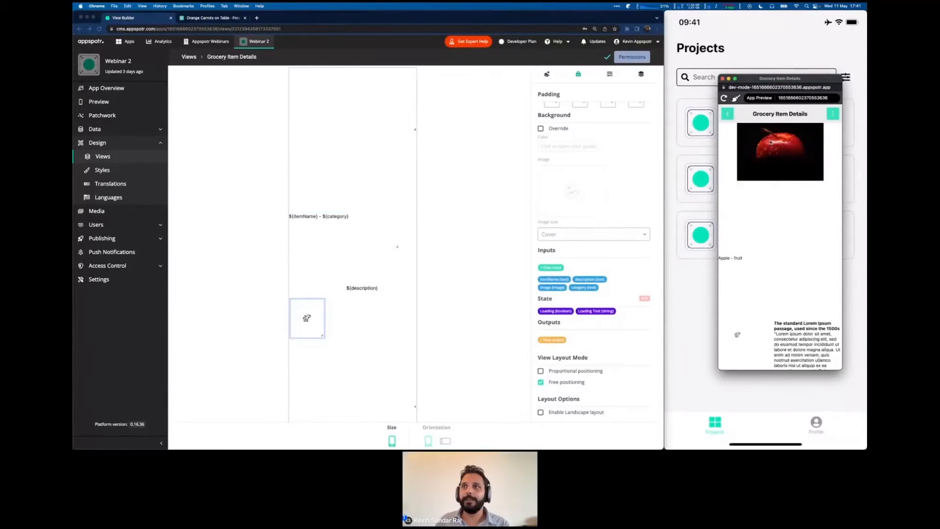
pyautogui.scroll(-3, 790, 272)
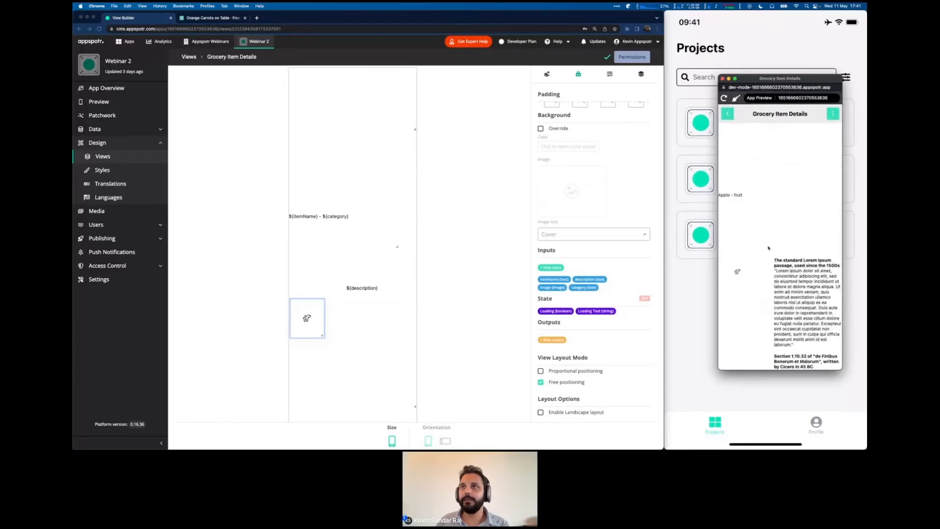
pyautogui.scroll(3, 768, 247)
pyautogui.scroll(-3, 768, 243)
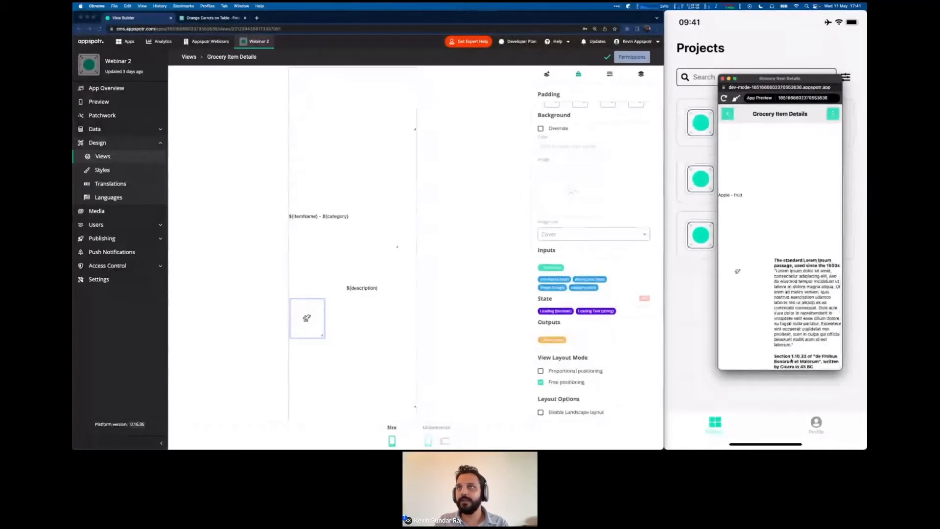
# Open the Carrot item's details in the preview and scroll through its rearranged layout.
pyautogui.click(727, 115)
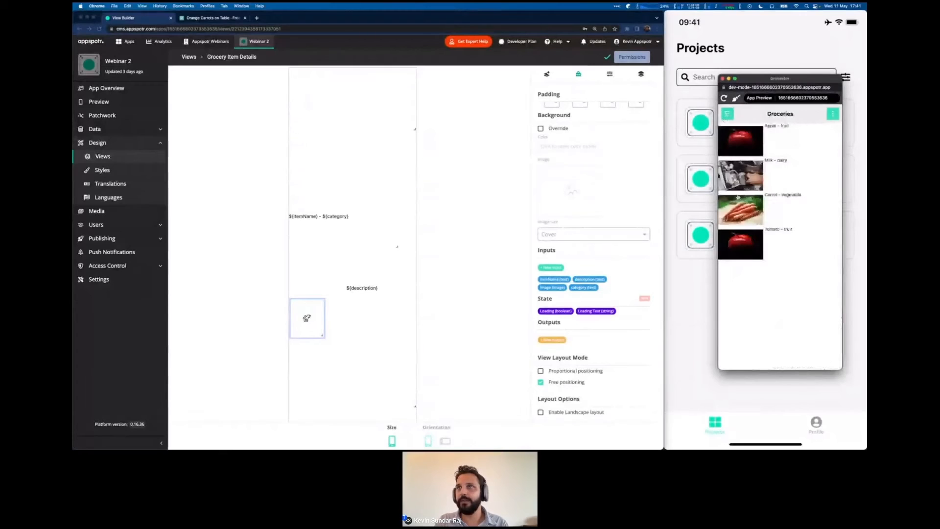
pyautogui.click(752, 230)
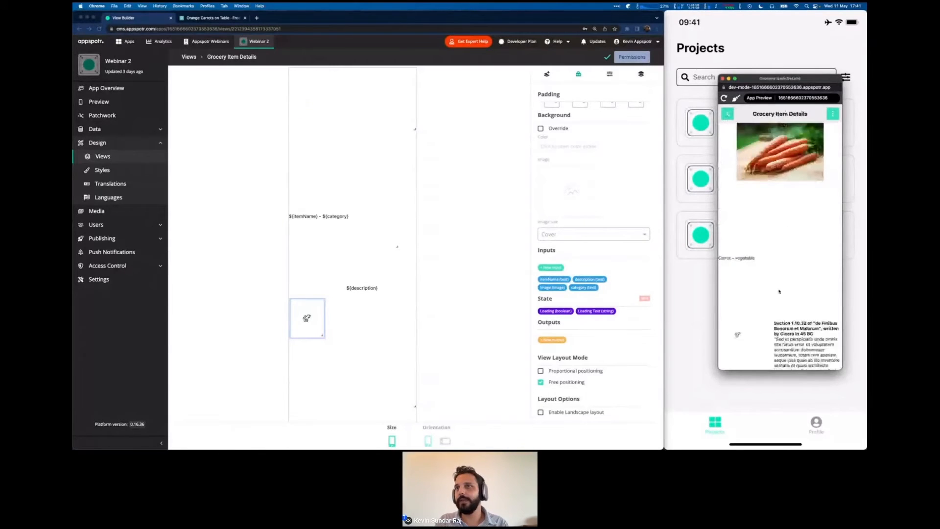
pyautogui.scroll(-3, 779, 282)
pyautogui.scroll(3, 780, 283)
pyautogui.scroll(-3, 779, 281)
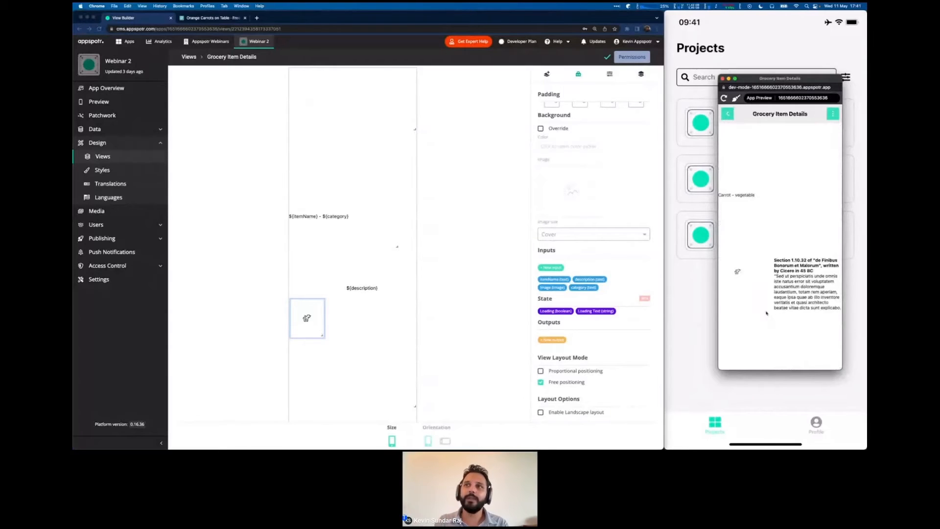
pyautogui.scroll(3, 779, 316)
pyautogui.scroll(-3, 768, 313)
pyautogui.scroll(3, 766, 314)
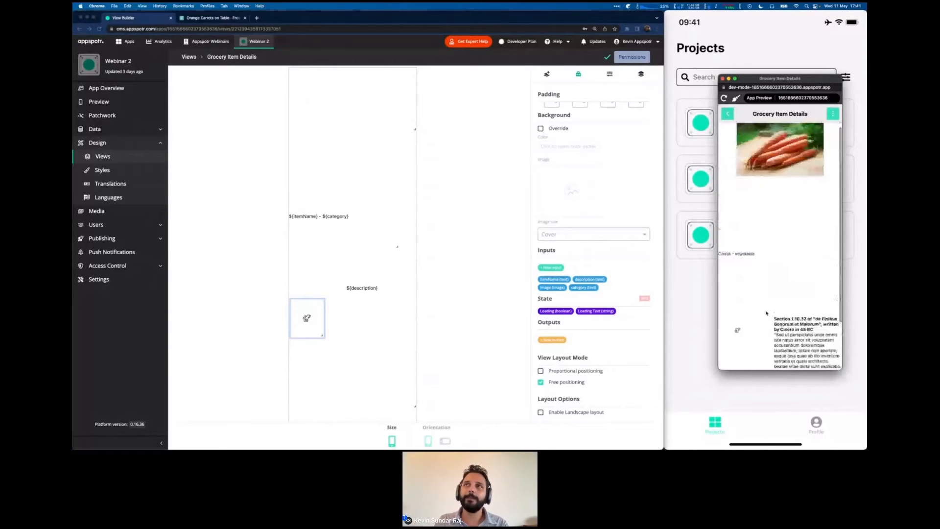
pyautogui.scroll(-3, 767, 314)
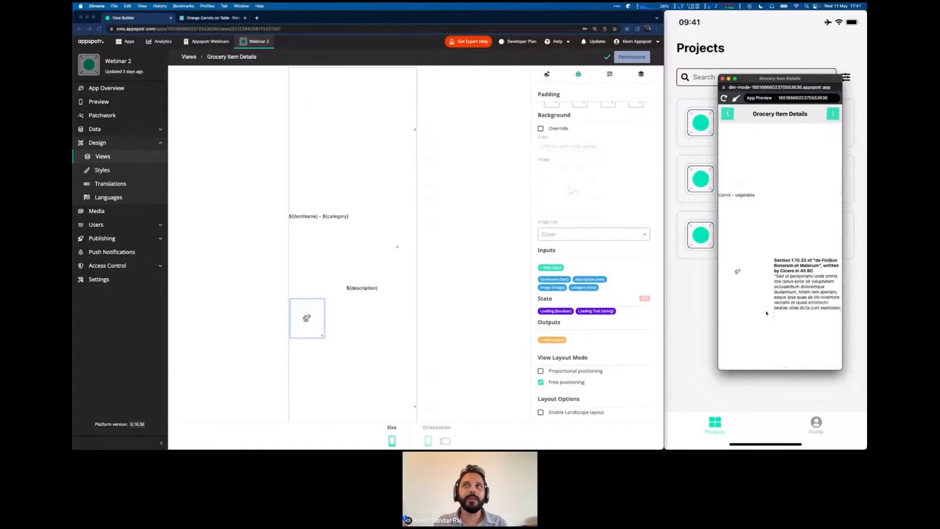
pyautogui.scroll(3, 767, 314)
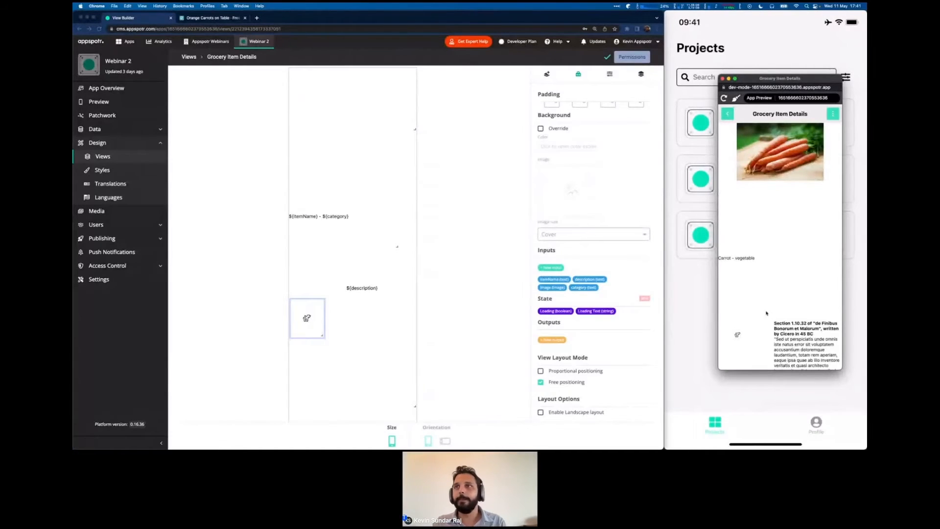
pyautogui.scroll(-3, 767, 313)
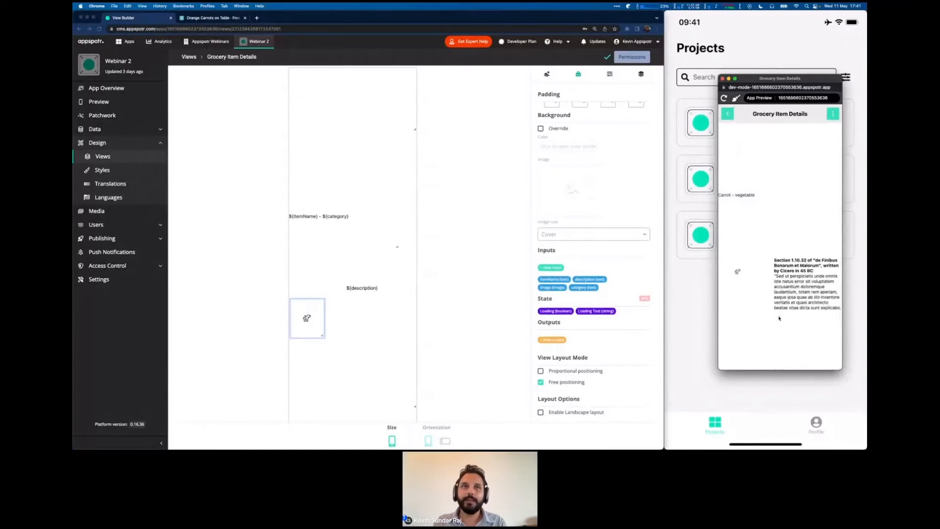
pyautogui.scroll(-5, 370, 329)
pyautogui.click(368, 328)
pyautogui.scroll(3, 375, 284)
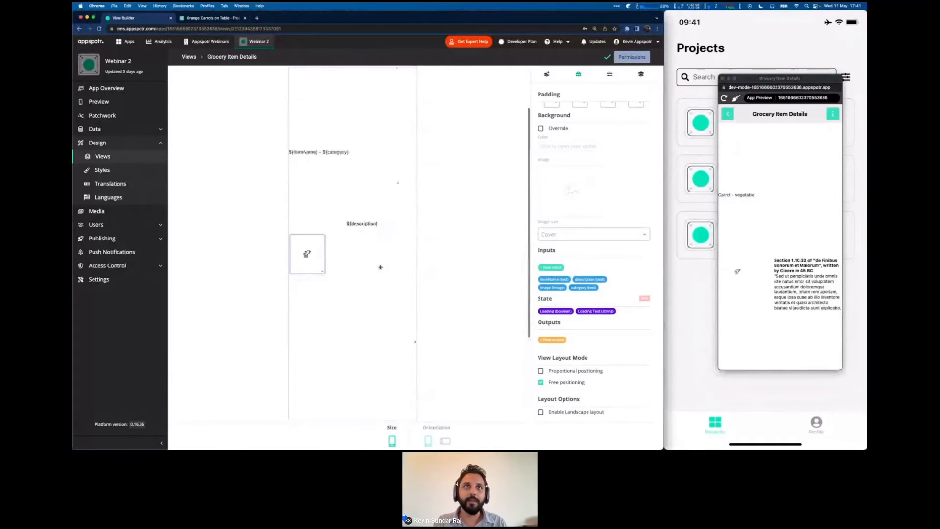
# Raise the description under the name-category line, drop the image box lower, and untick Free positioning.
pyautogui.click(355, 226)
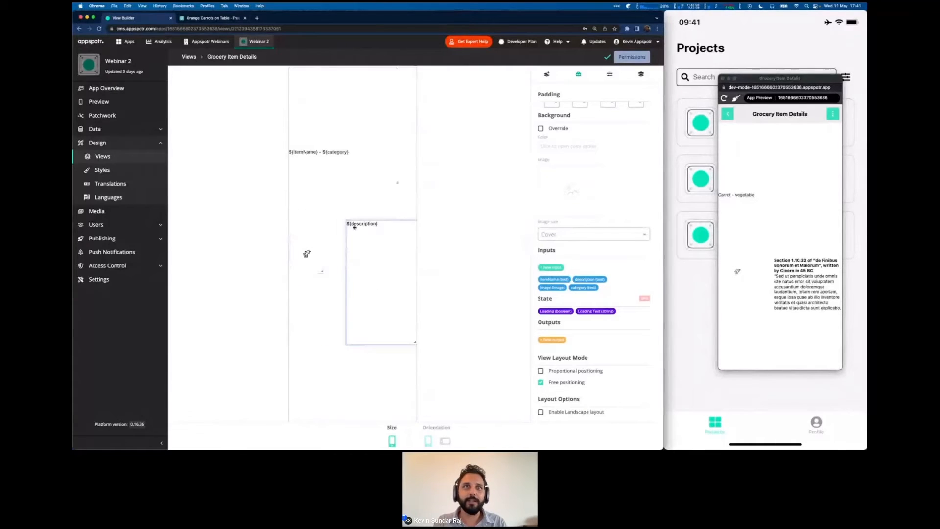
pyautogui.click(768, 287)
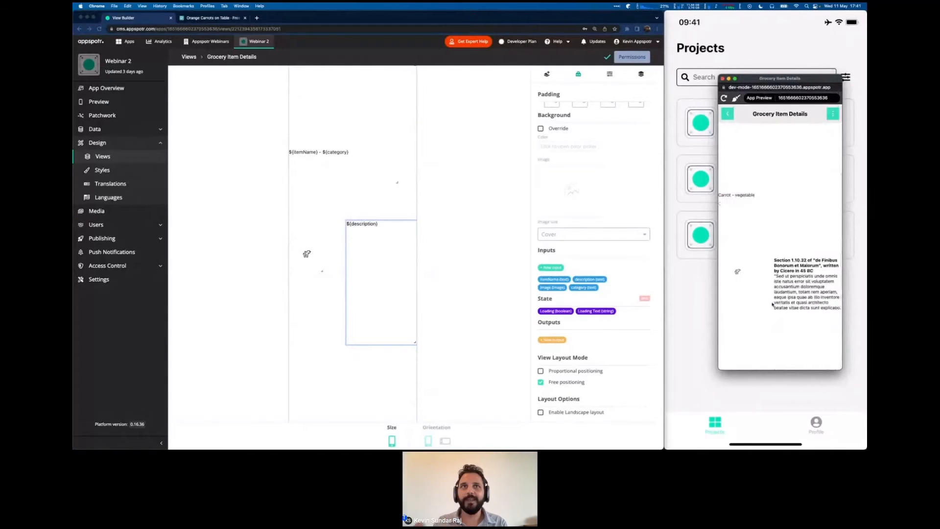
pyautogui.click(396, 255)
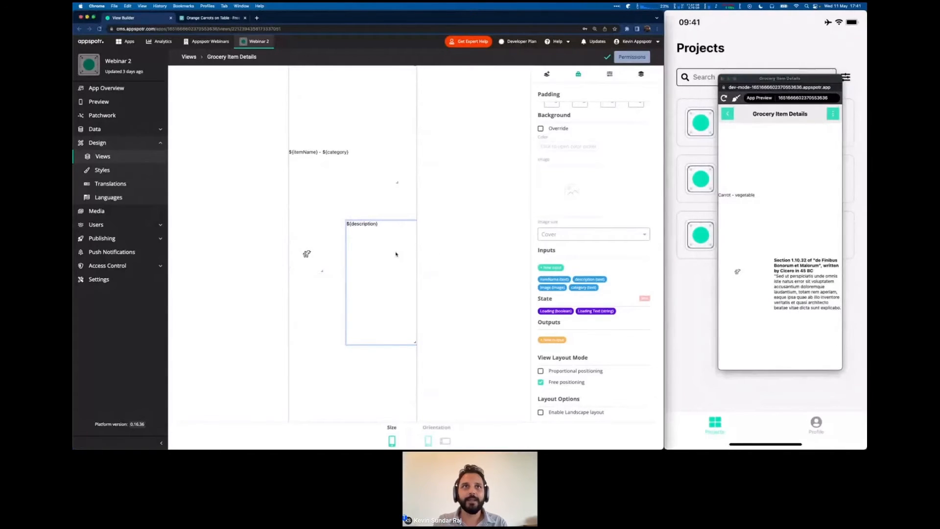
pyautogui.moveTo(397, 254); pyautogui.dragTo(367, 200)
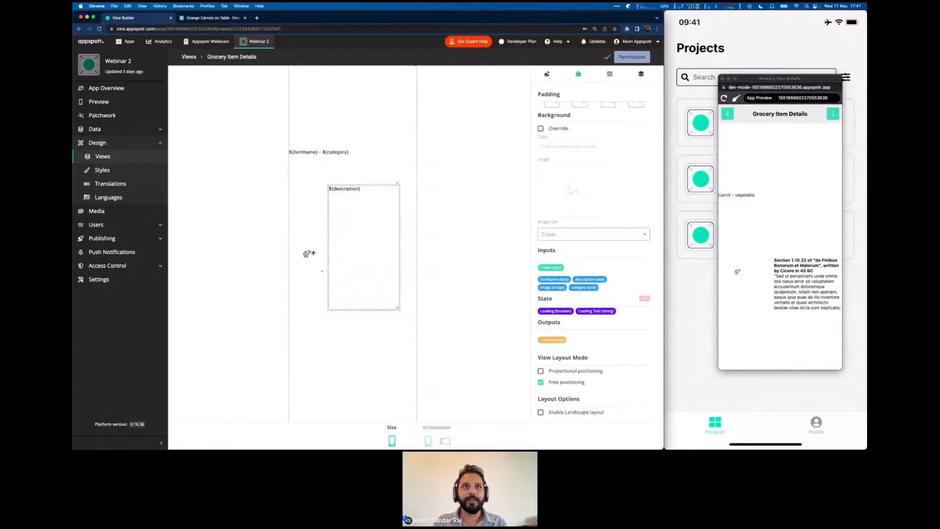
pyautogui.moveTo(311, 254); pyautogui.dragTo(353, 351)
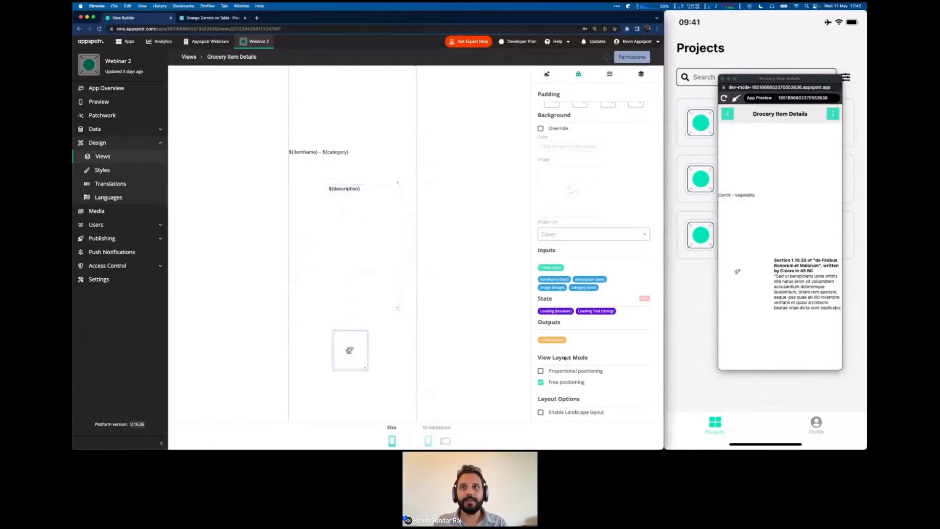
pyautogui.click(540, 383)
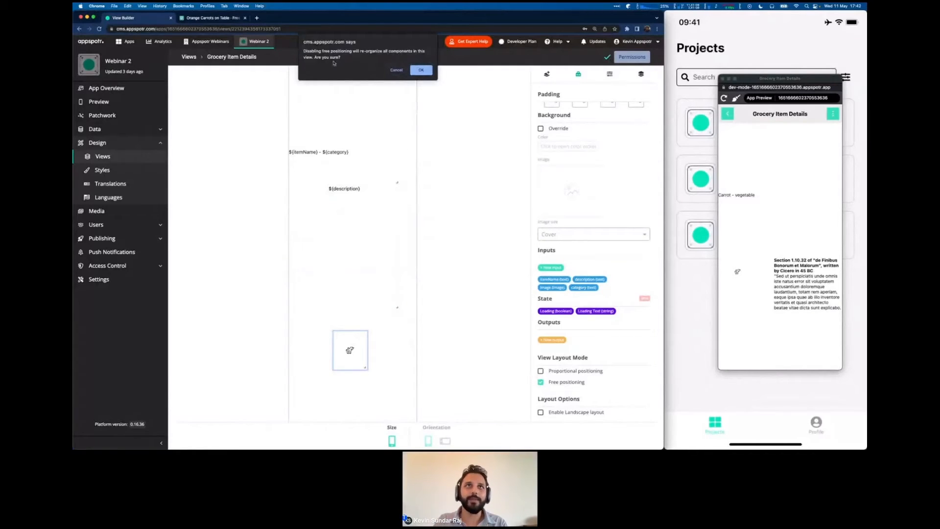
# Confirm turning off free positioning, shorten the description and image boxes, and reload the preview.
pyautogui.click(421, 71)
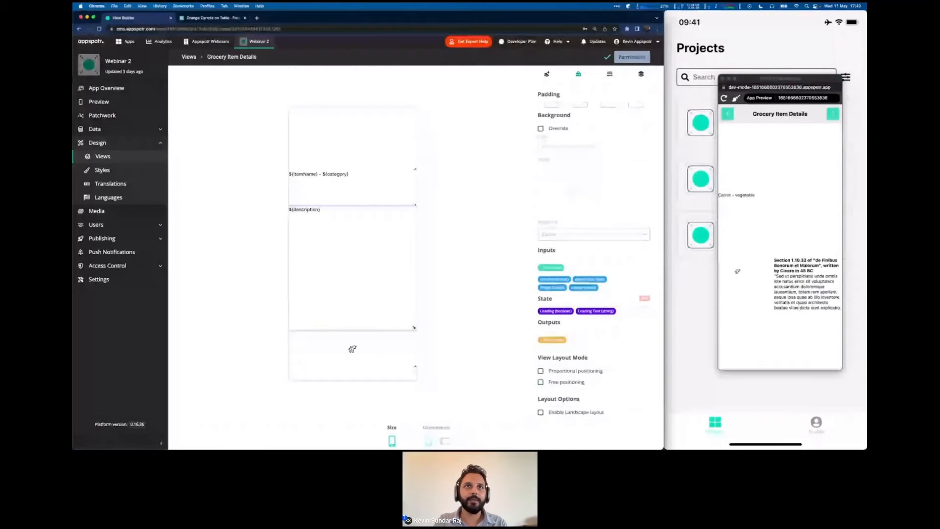
pyautogui.moveTo(415, 327); pyautogui.dragTo(416, 234)
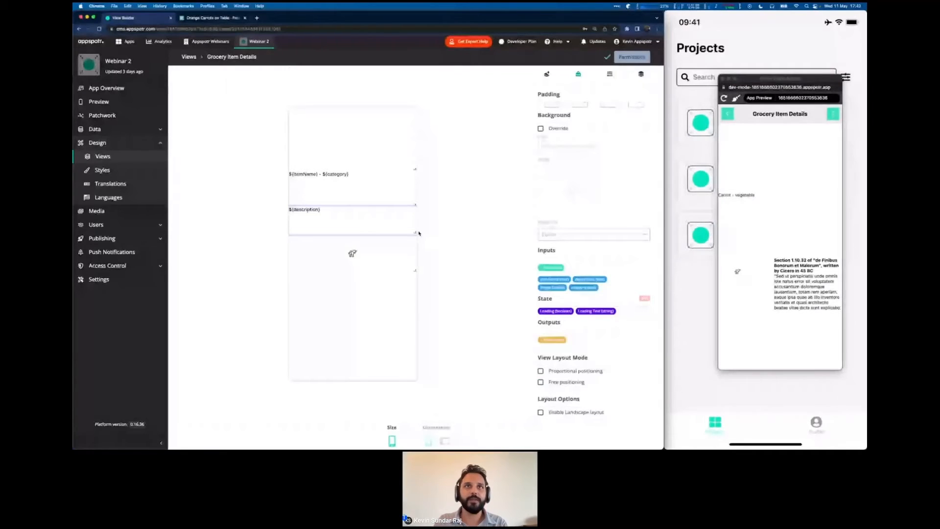
pyautogui.moveTo(419, 233); pyautogui.dragTo(415, 184)
pyautogui.moveTo(415, 241); pyautogui.dragTo(415, 222)
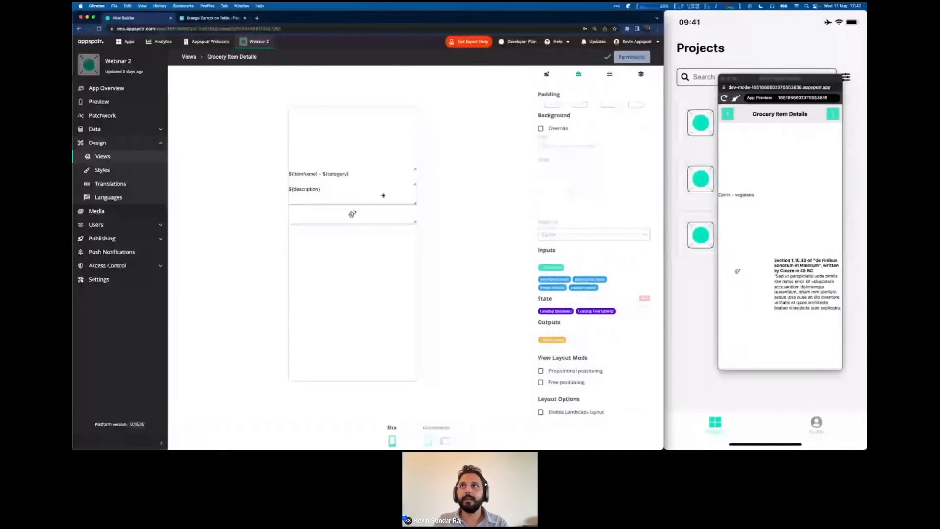
pyautogui.click(723, 97)
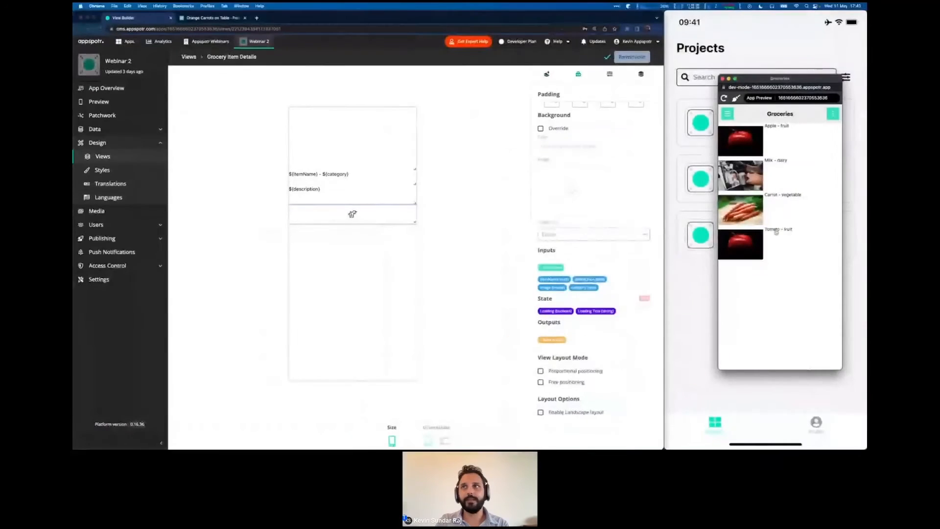
# Open the Apple item's details in the preview and scroll through the stacked layout.
pyautogui.click(748, 146)
pyautogui.scroll(-4, 786, 255)
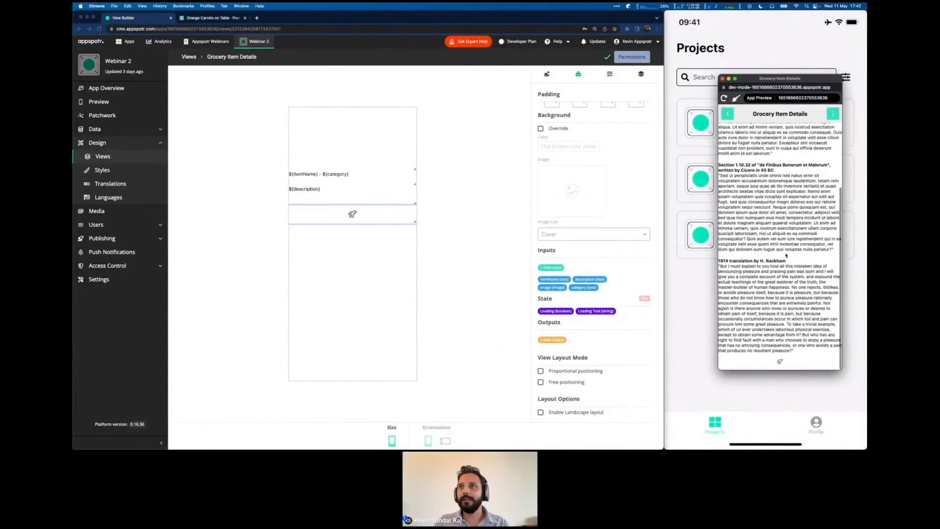
pyautogui.scroll(4, 787, 255)
pyautogui.scroll(-4, 787, 256)
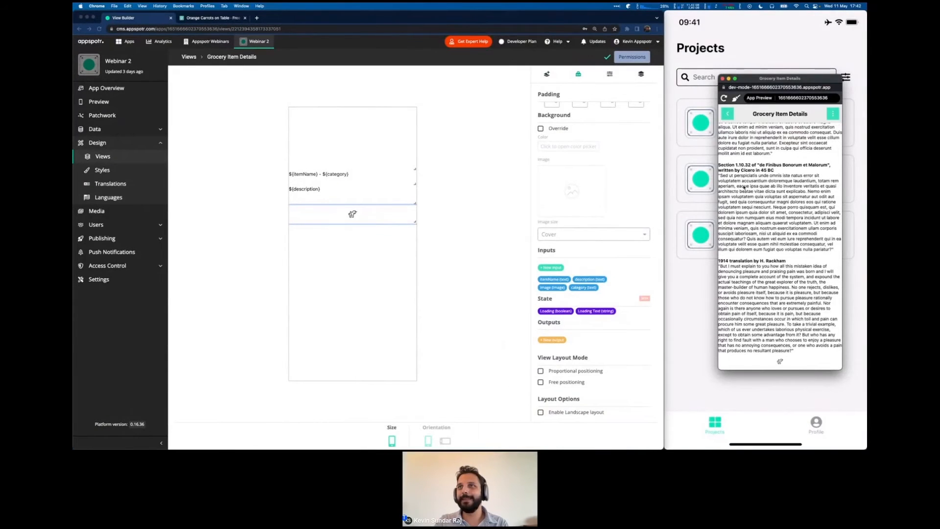
pyautogui.scroll(1, 744, 187)
# Check the Carrot details, return to the Groceries list, and switch to the Let's build slide.
pyautogui.click(728, 114)
pyautogui.click(780, 208)
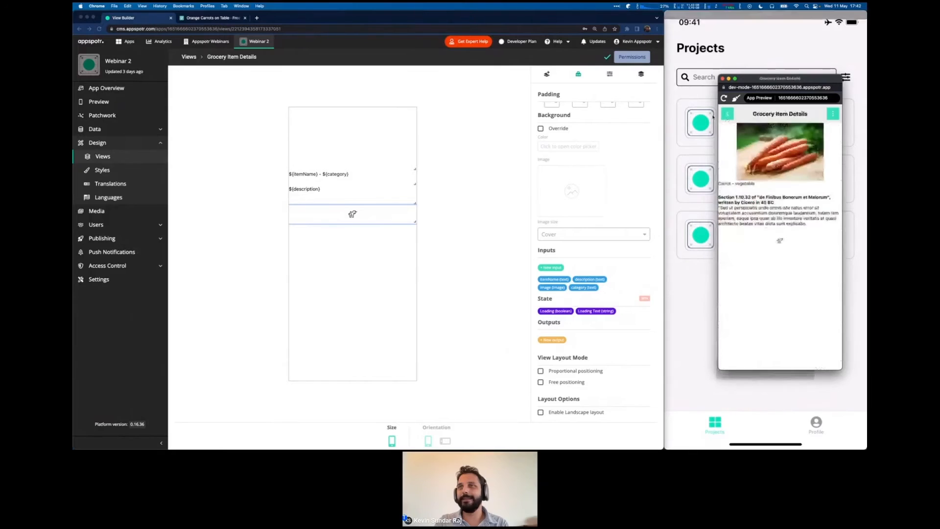
pyautogui.click(727, 114)
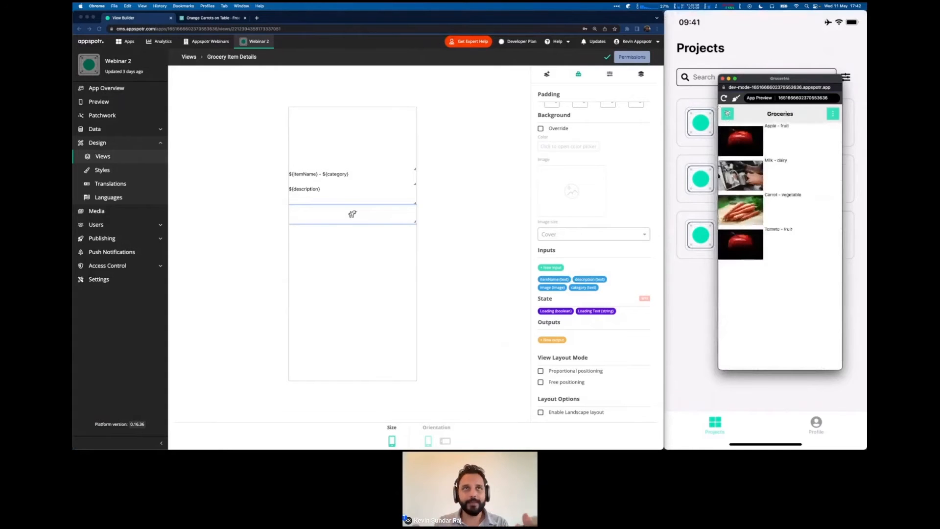
pyautogui.hotkey('ctrl', 'Right')
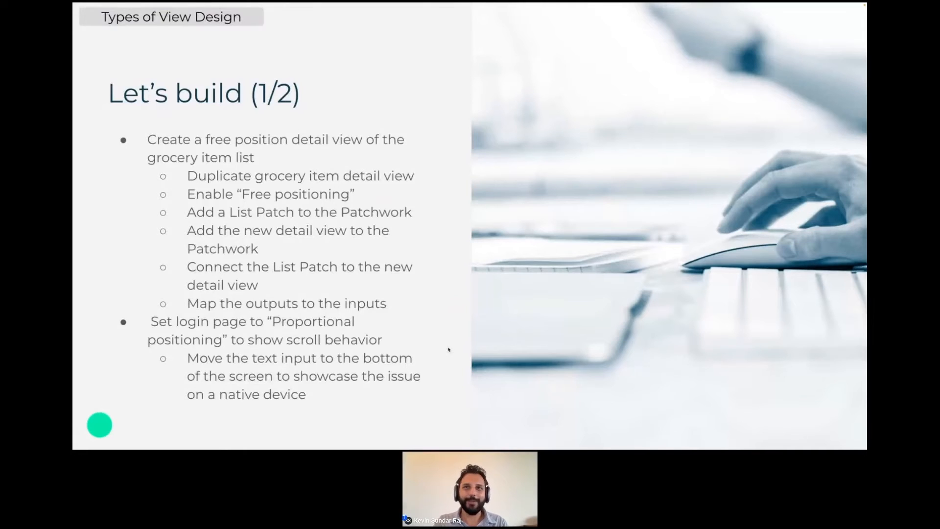
# Move between slides and editor, bring the Login phone mirror forward, and open the Views list.
pyautogui.hotkey('ctrl', 'Left')
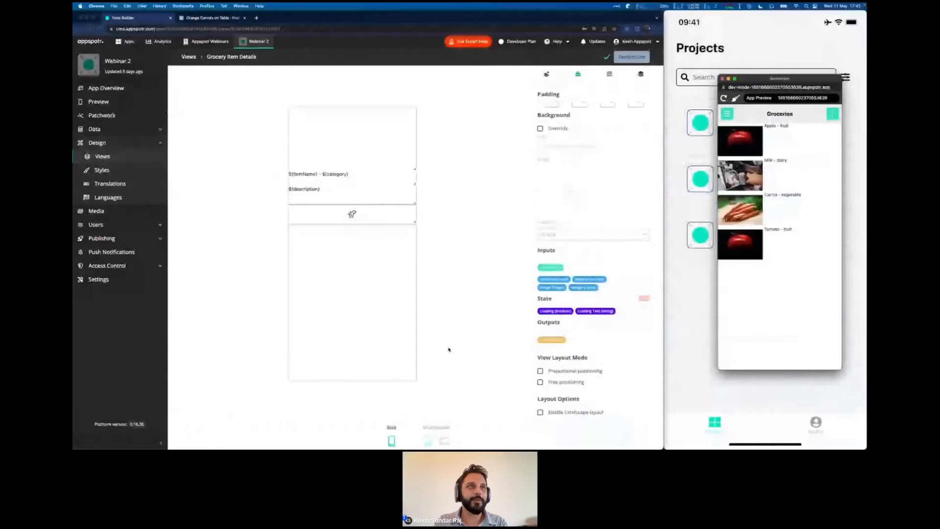
pyautogui.hotkey('ctrl', 'Right')
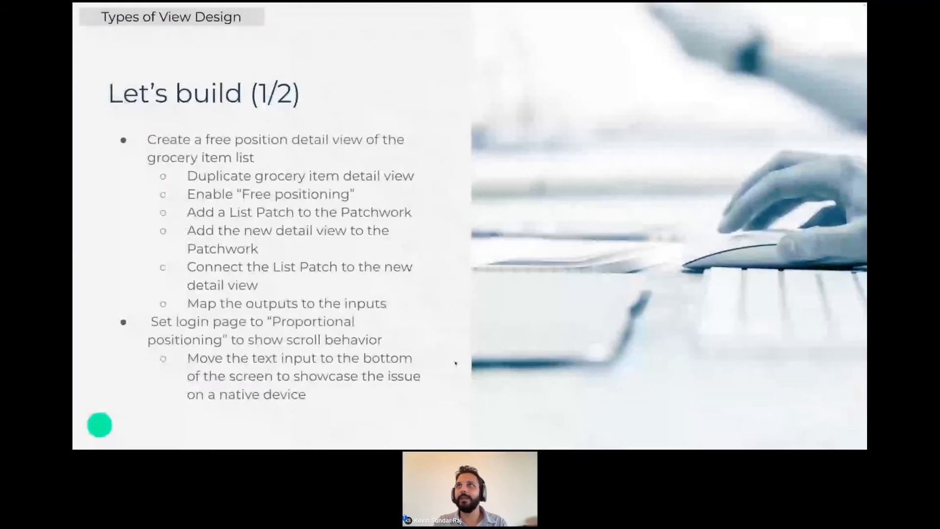
pyautogui.hotkey('ctrl', 'Left')
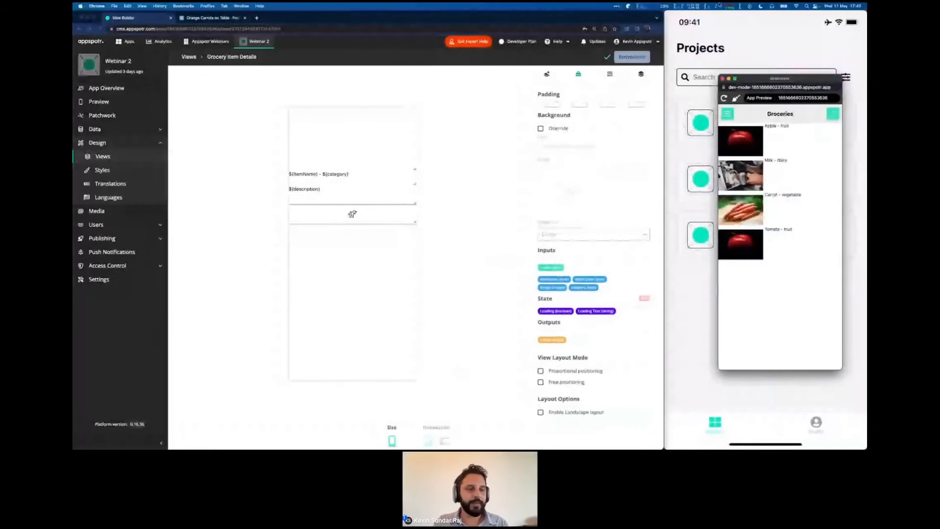
pyautogui.click(769, 19)
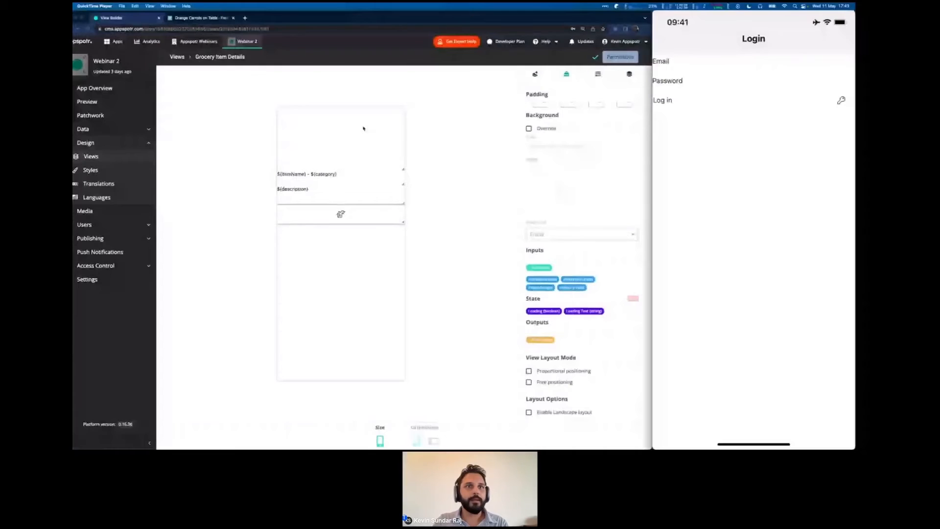
pyautogui.hotkey('ctrl', 'Right')
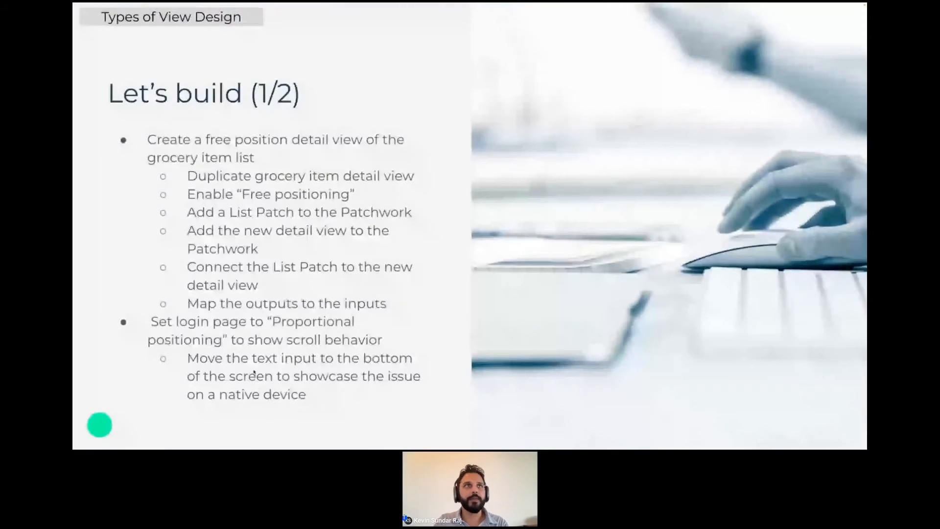
pyautogui.hotkey('ctrl', 'Left')
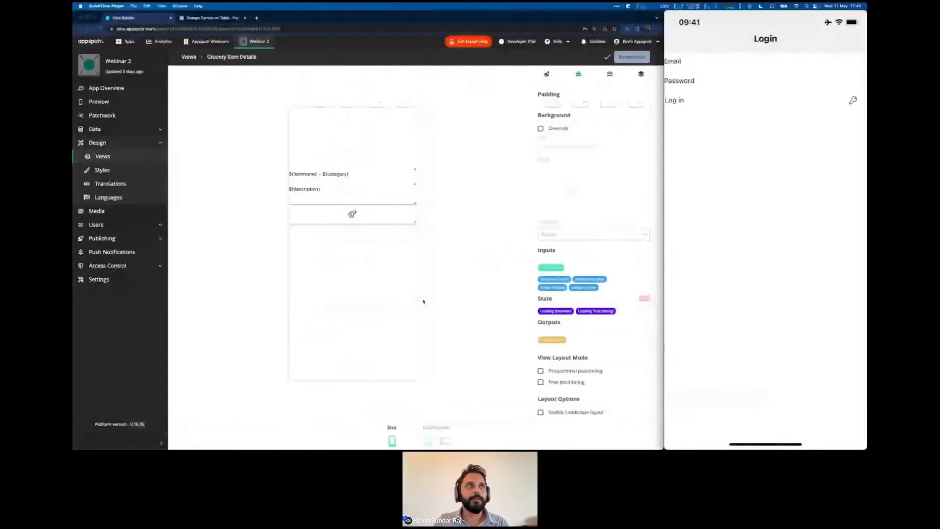
pyautogui.click(103, 157)
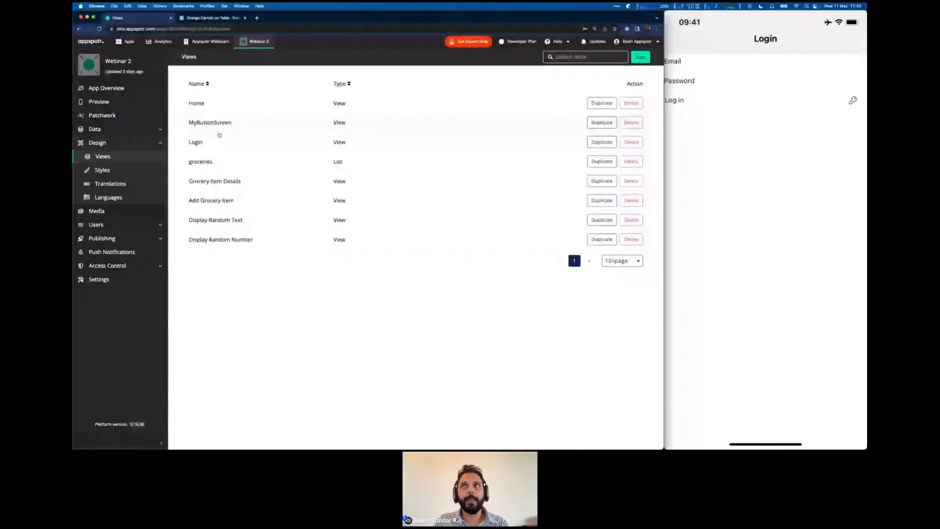
# Open the Login view and turn on Free positioning.
pyautogui.click(219, 142)
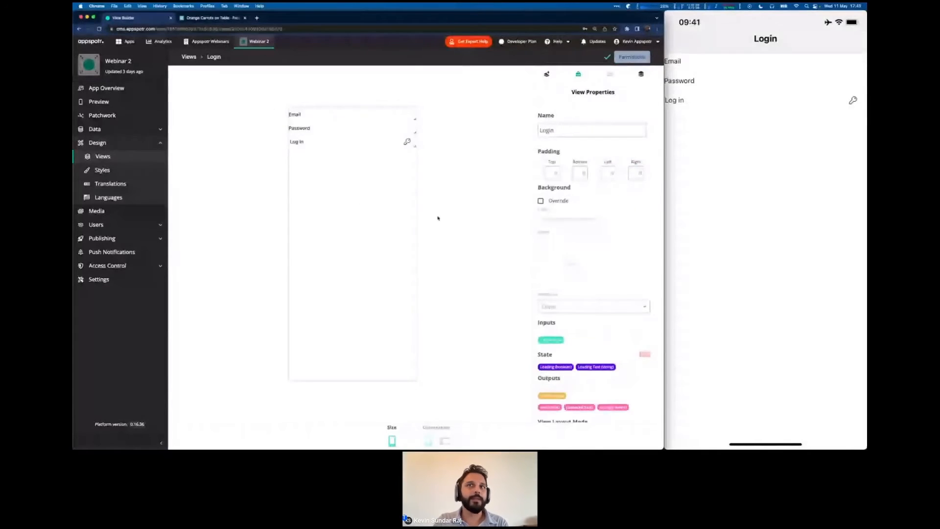
pyautogui.scroll(-2, 541, 315)
pyautogui.scroll(-1, 542, 316)
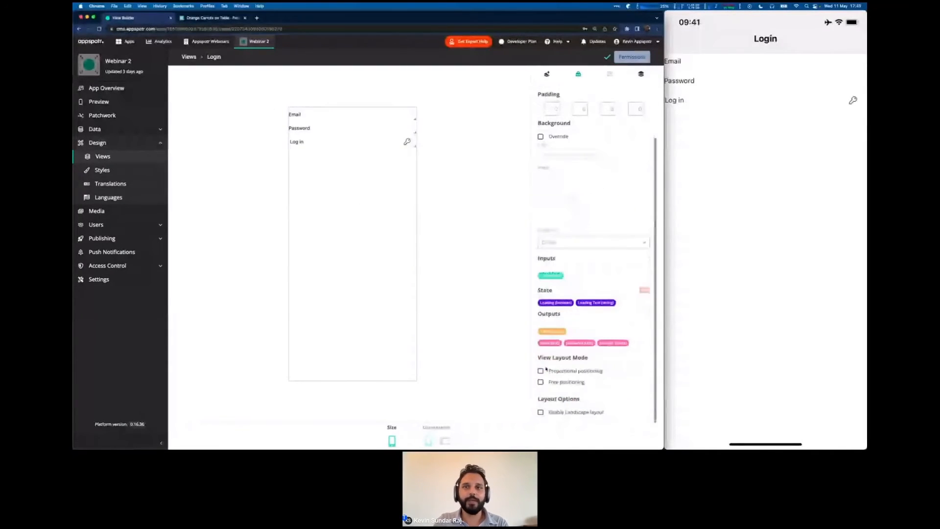
pyautogui.click(541, 383)
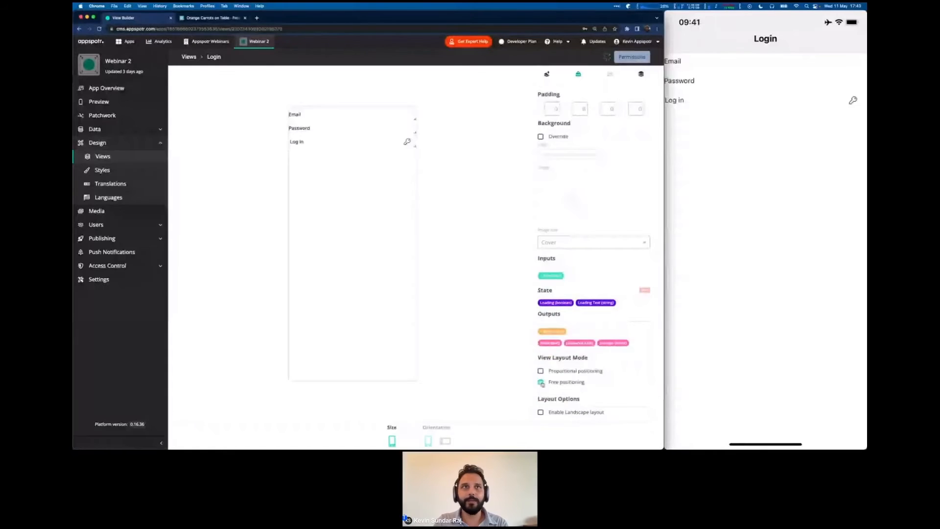
# Drag the Log in, Password and Email fields to the bottom, then try Email on the phone.
pyautogui.moveTo(330, 140); pyautogui.dragTo(335, 347)
pyautogui.moveTo(311, 128); pyautogui.dragTo(306, 336)
pyautogui.moveTo(301, 115); pyautogui.dragTo(305, 320)
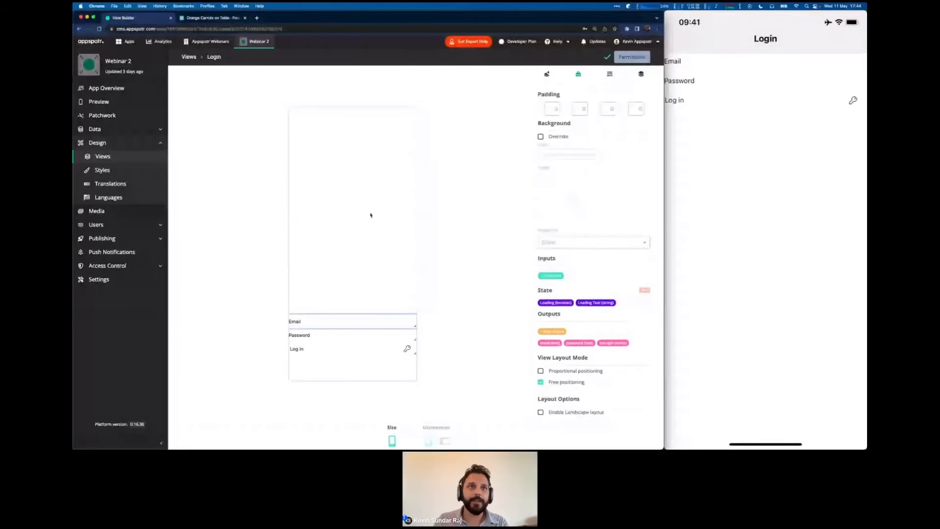
pyautogui.click(329, 350)
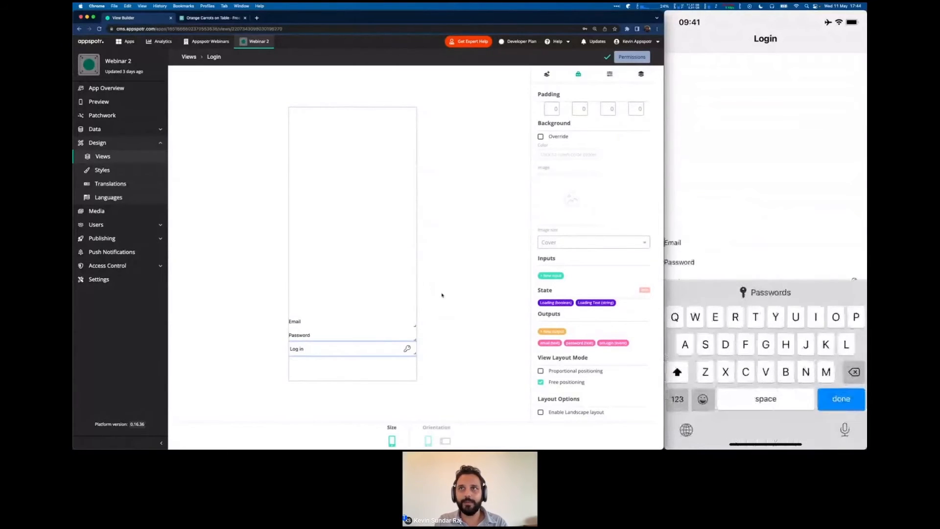
pyautogui.click(739, 116)
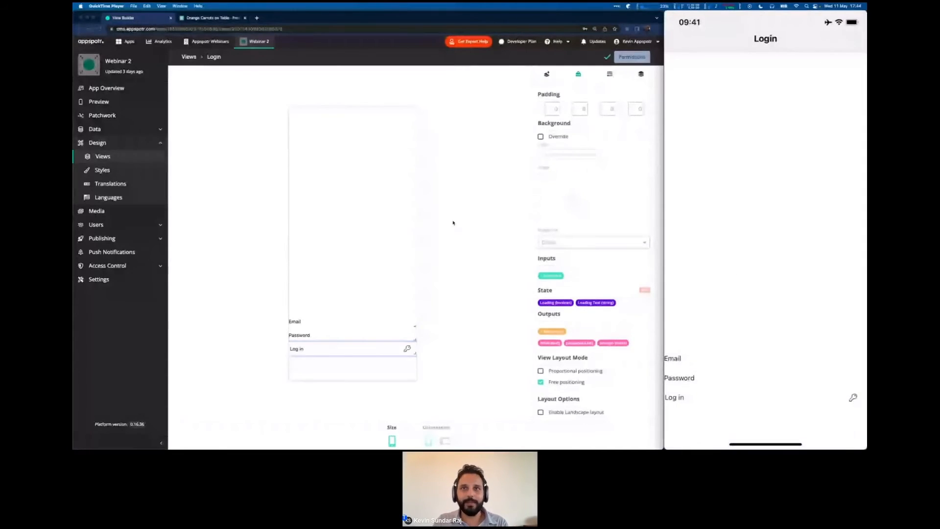
# Enable Proportional positioning on the Login view and check the layout on the phone mirror.
pyautogui.click(453, 223)
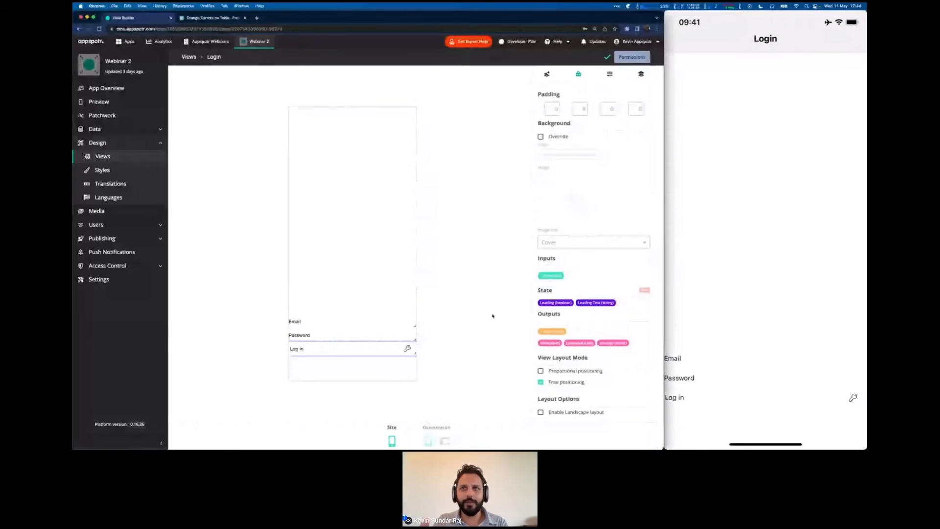
pyautogui.click(541, 371)
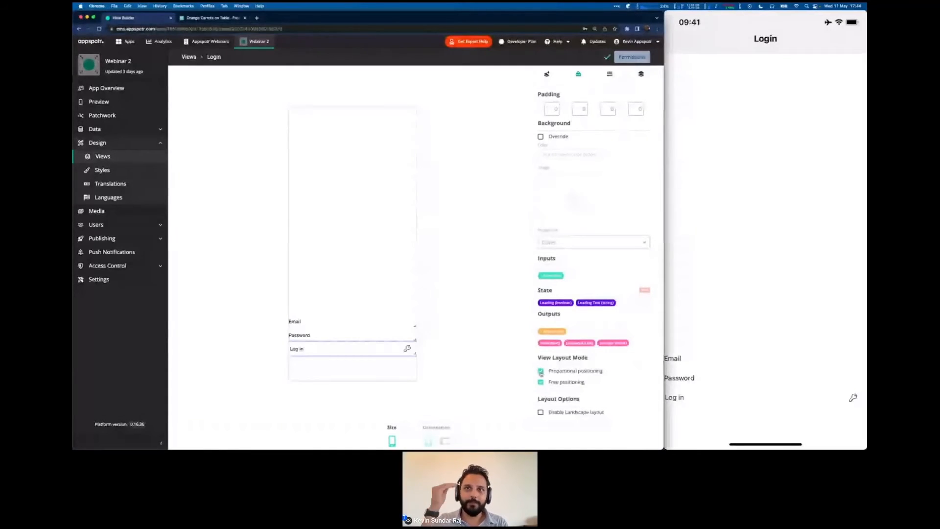
pyautogui.moveTo(706, 166)
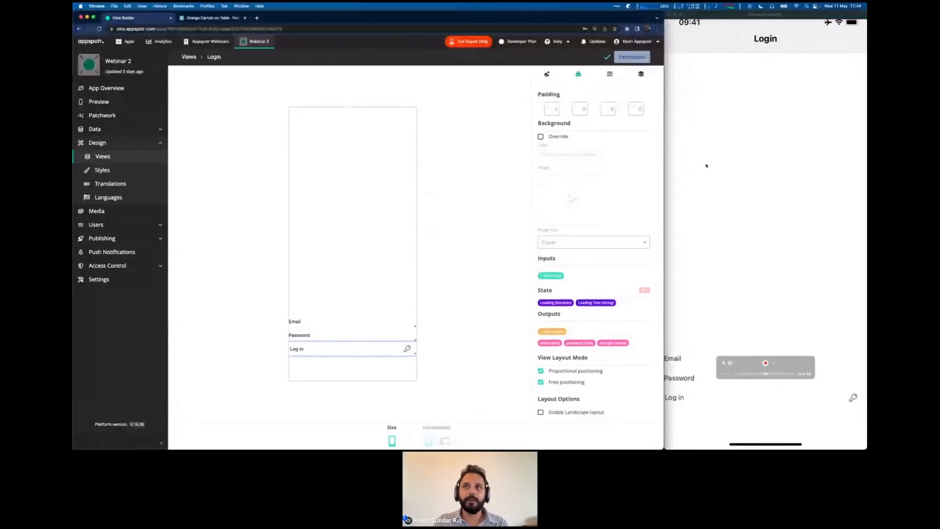
pyautogui.click(707, 165)
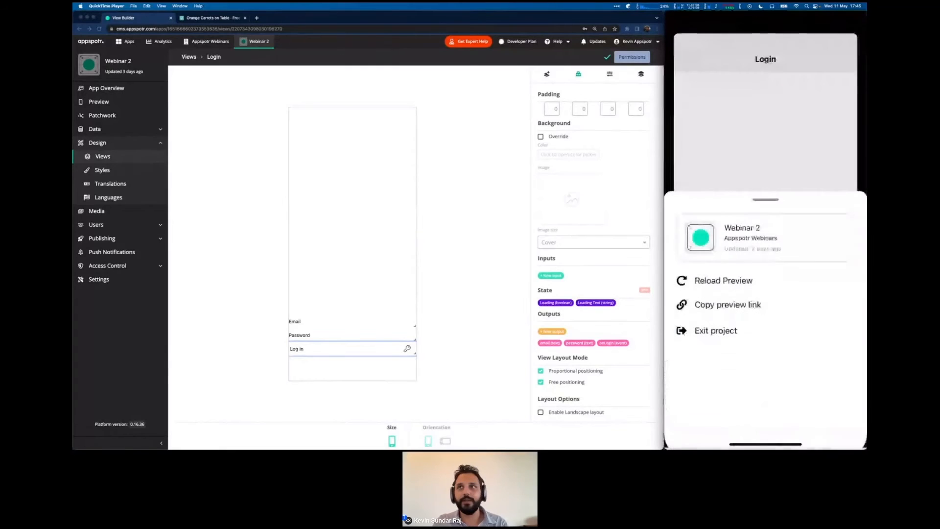
# Switch off free positioning on Login, confirm the re-stacking, and return to the Let's build slide.
pyautogui.click(541, 372)
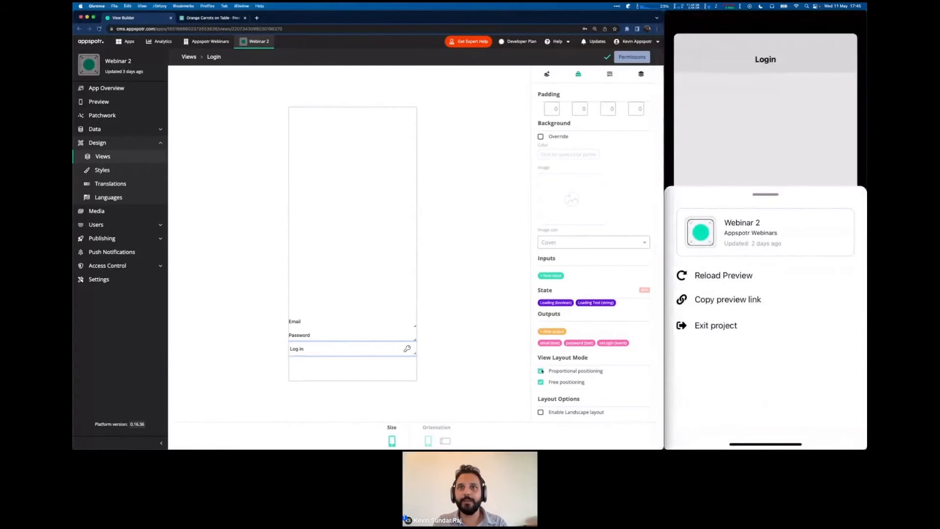
pyautogui.click(540, 381)
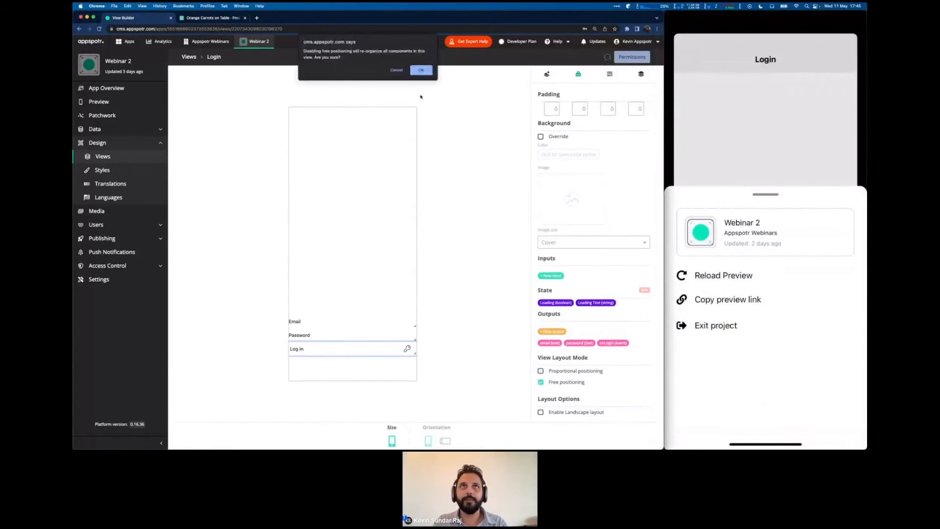
pyautogui.click(421, 70)
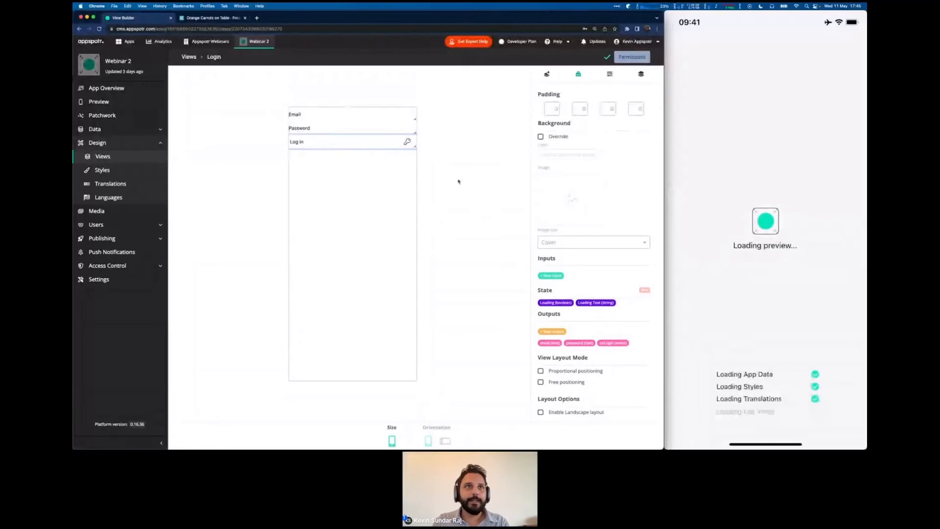
pyautogui.hotkey('ctrl', 'Right')
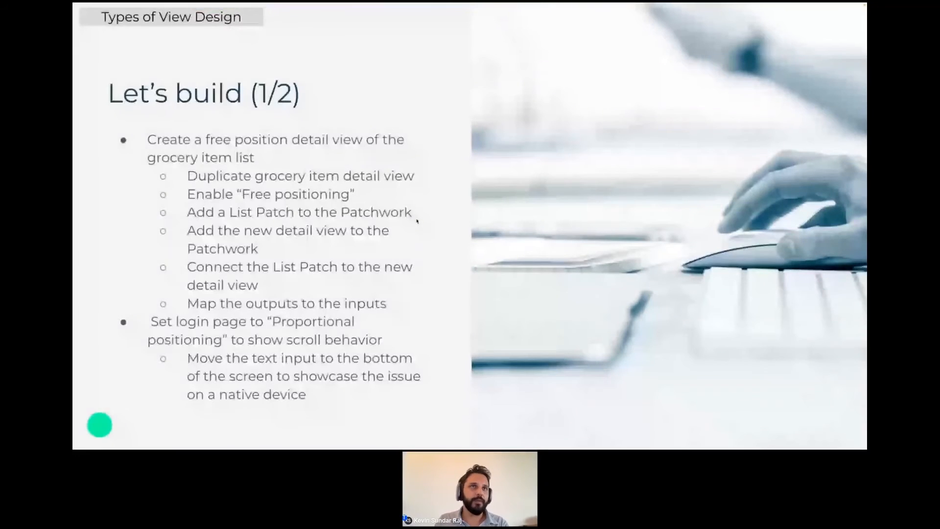
# Advance the slides to 2/2, bring the Groceries preview to the front, and return to Views.
pyautogui.press('Right')
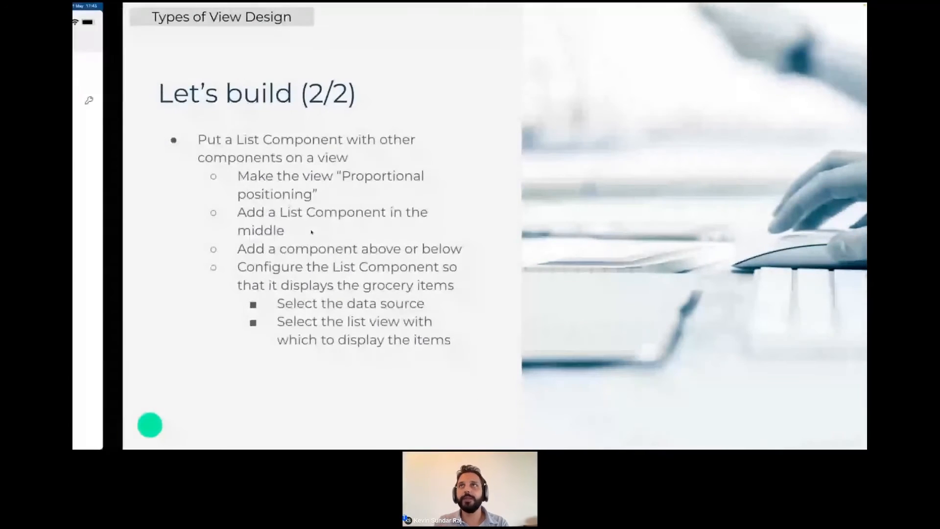
pyautogui.hotkey('ctrl', 'Left')
pyautogui.moveTo(748, 249)
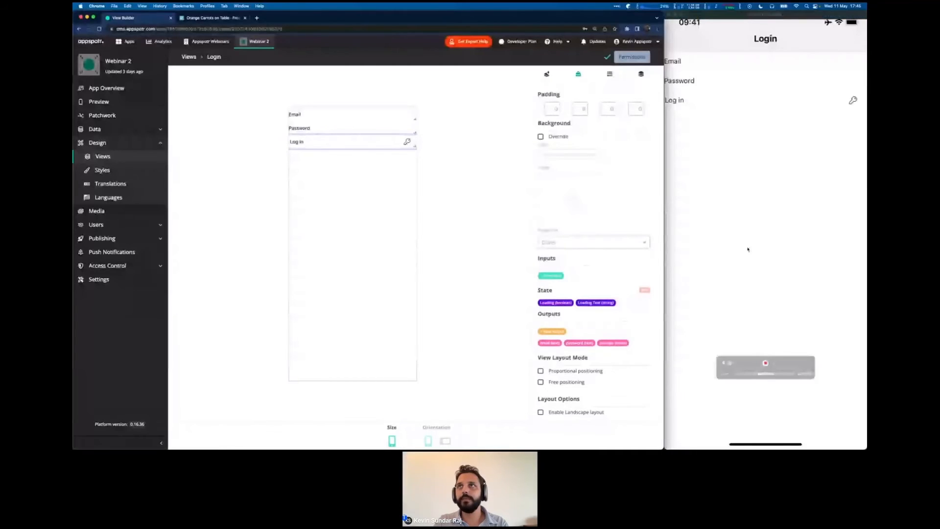
pyautogui.hotkey('ctrl', 'Up')
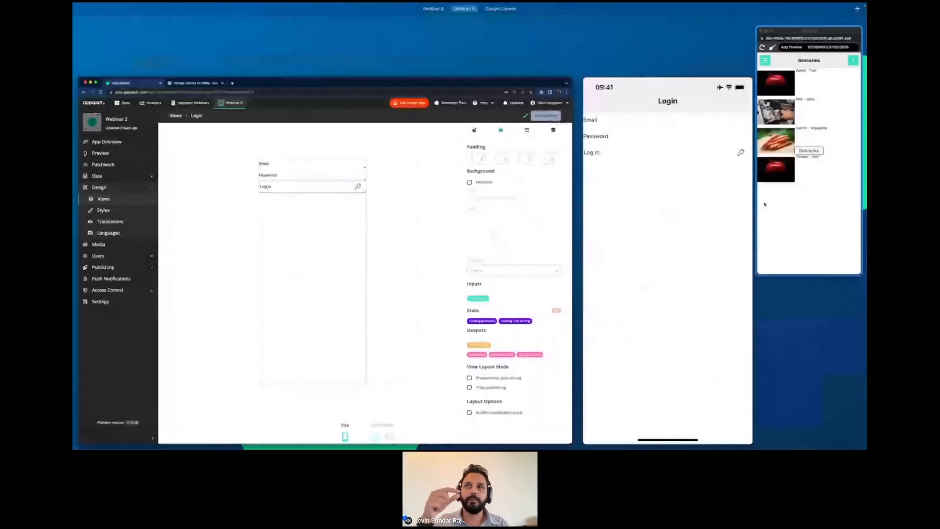
pyautogui.click(764, 201)
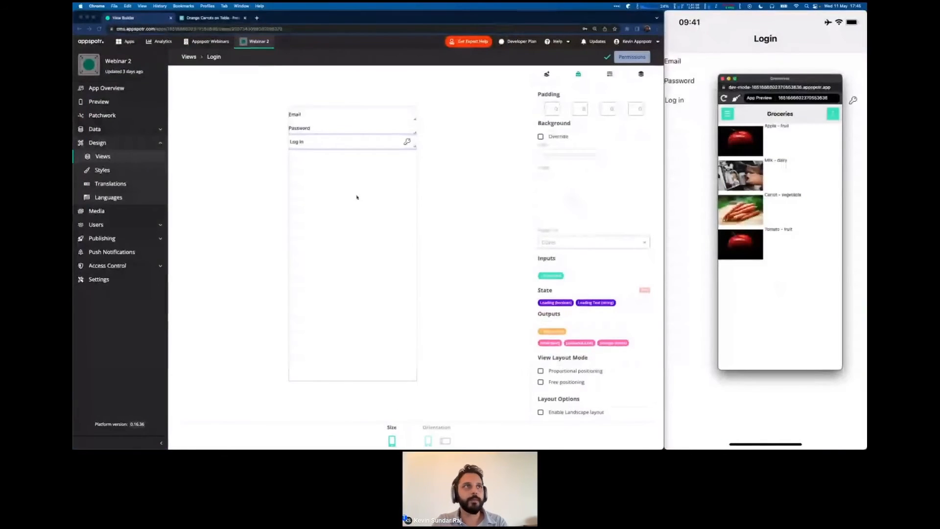
pyautogui.click(607, 57)
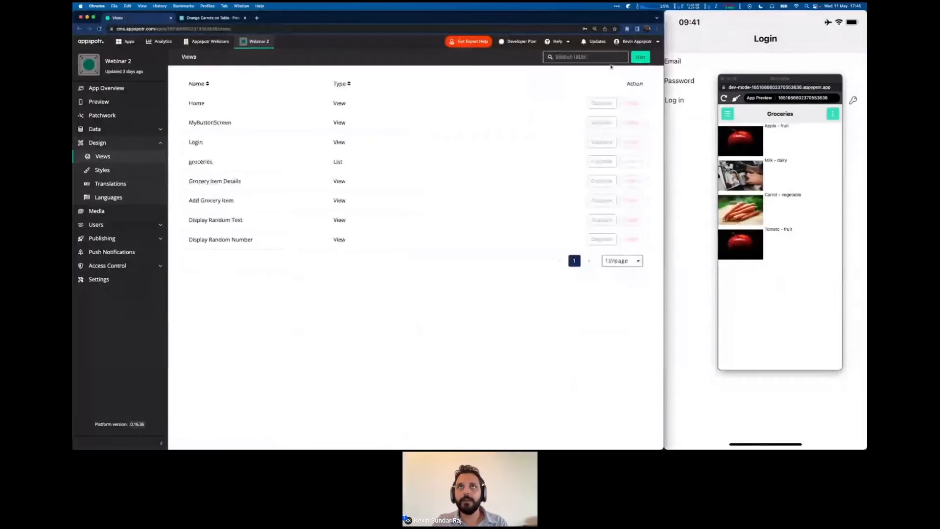
# Create a view named 'Groceries With List Component' and open it in the View Builder.
pyautogui.click(640, 57)
pyautogui.write('Groc')
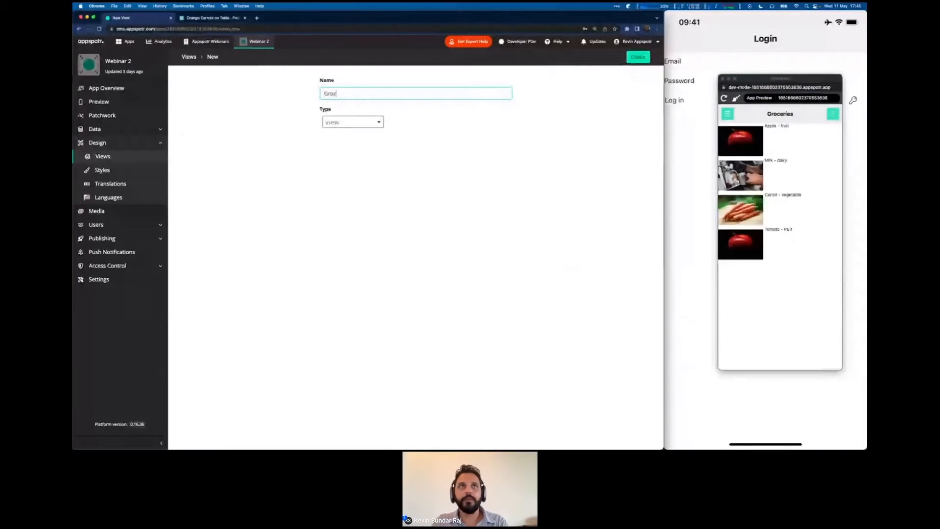
pyautogui.write('eries L')
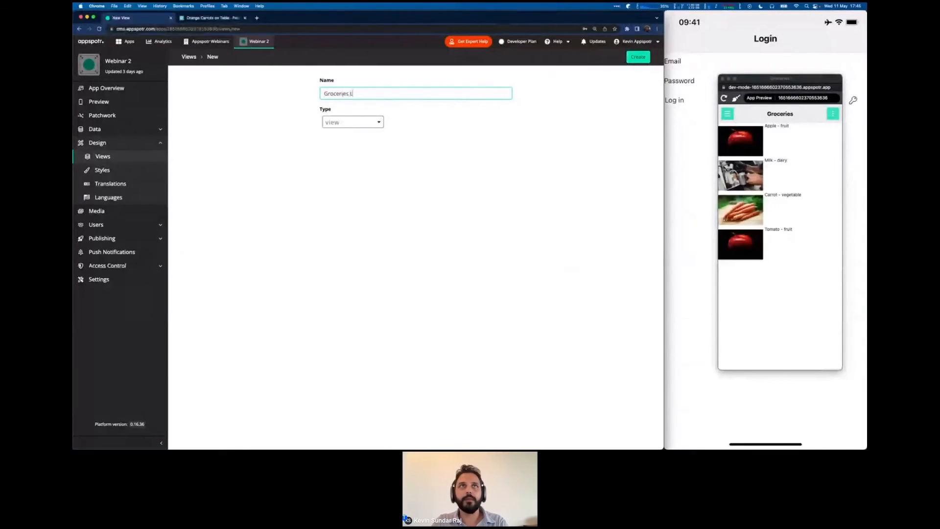
pyautogui.press('BackSpace')
pyautogui.press('BackSpace')
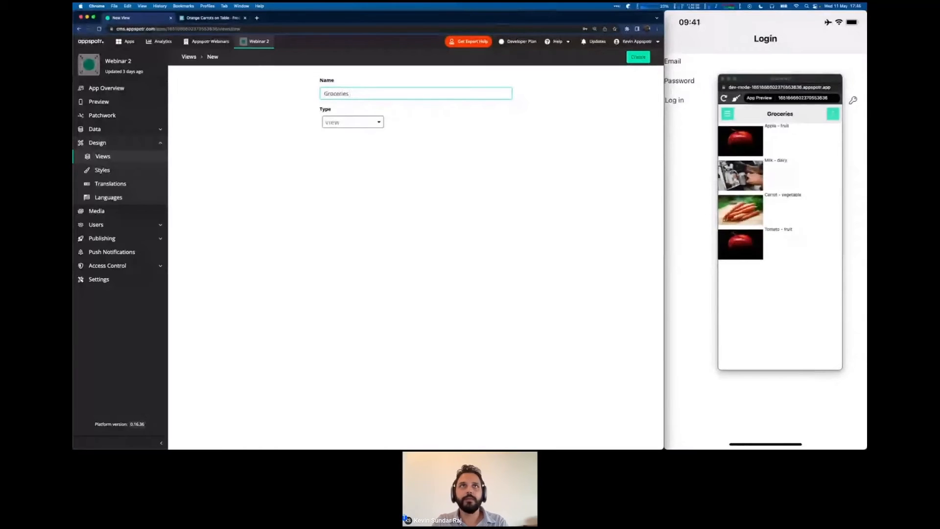
pyautogui.write('With List Component')
pyautogui.click(637, 59)
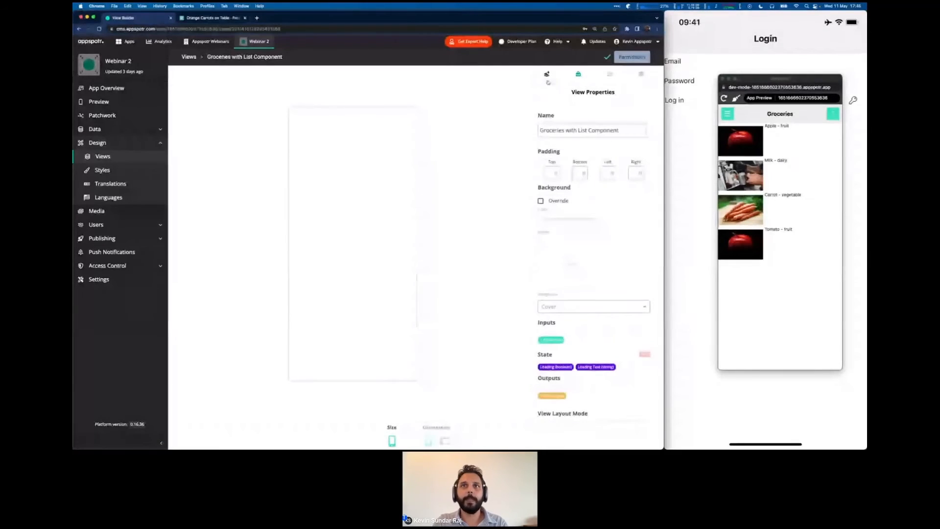
# Turn on Proportional positioning in the view's layout settings.
pyautogui.click(547, 74)
pyautogui.scroll(-2, 558, 255)
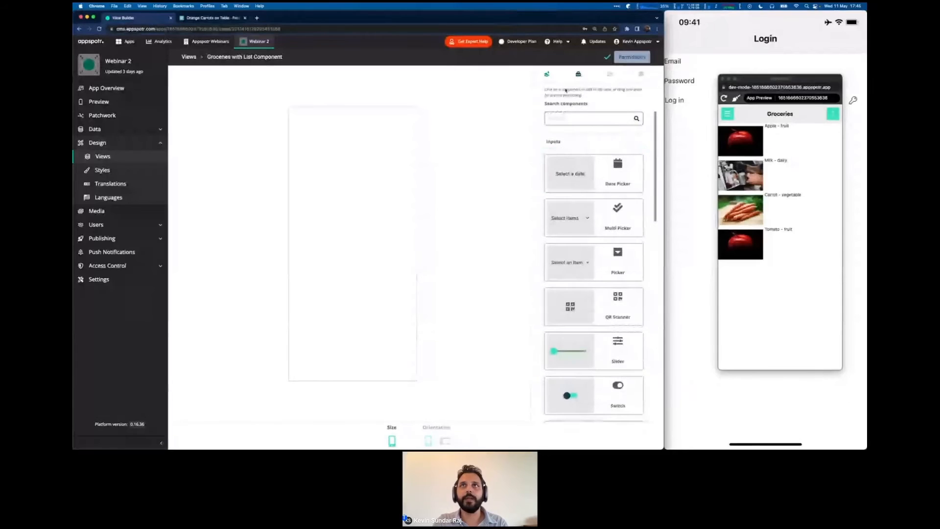
pyautogui.click(578, 75)
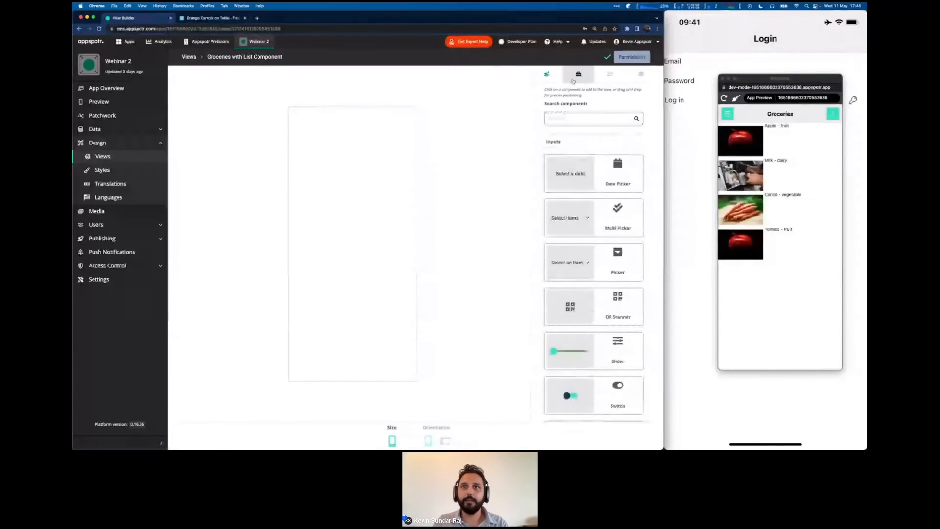
pyautogui.click(541, 371)
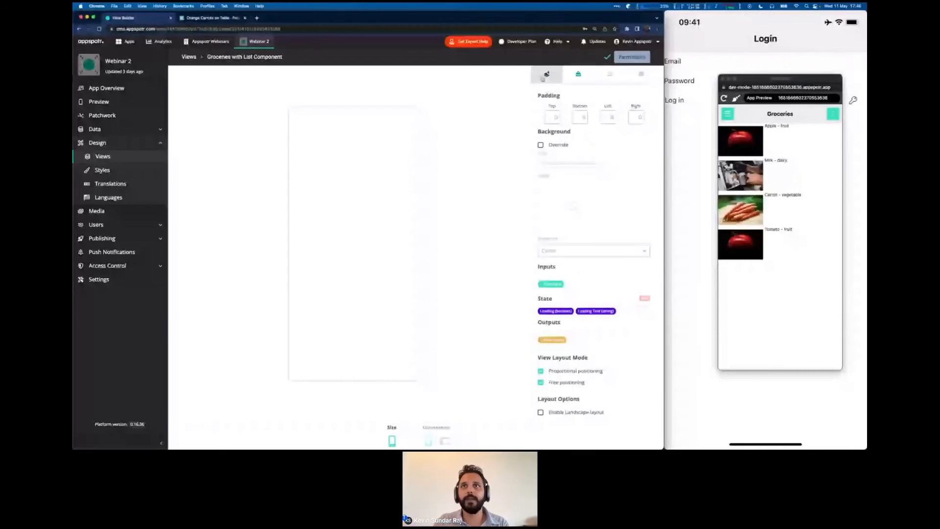
# Add two Icon components and drag the second one to the view's bottom edge.
pyautogui.click(545, 76)
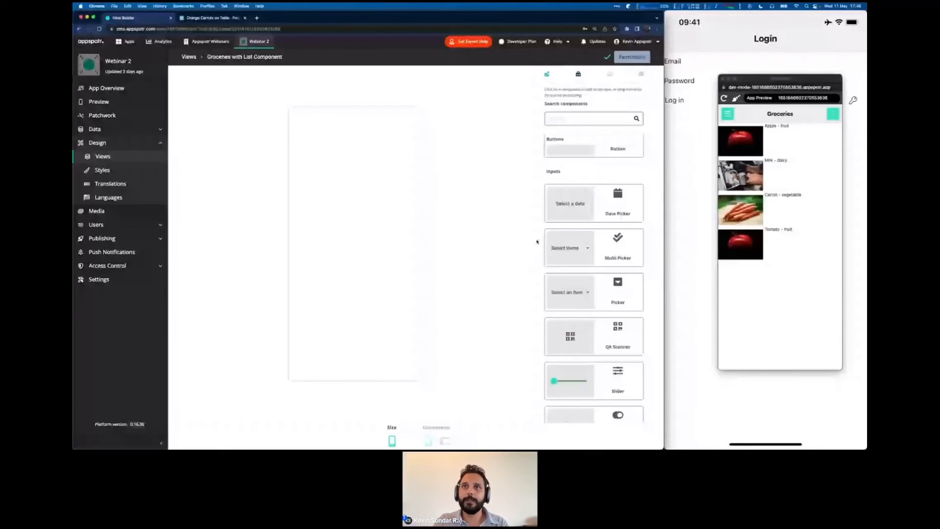
pyautogui.scroll(-5, 538, 241)
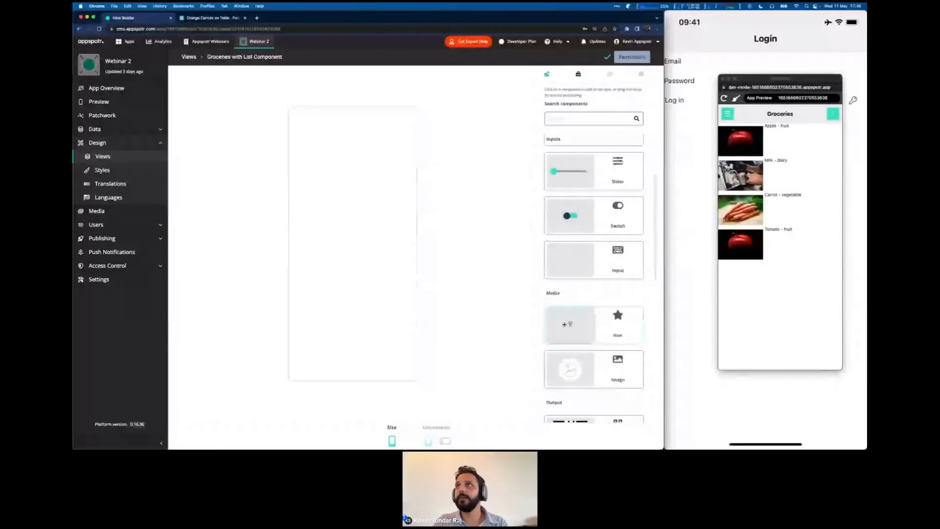
pyautogui.click(568, 324)
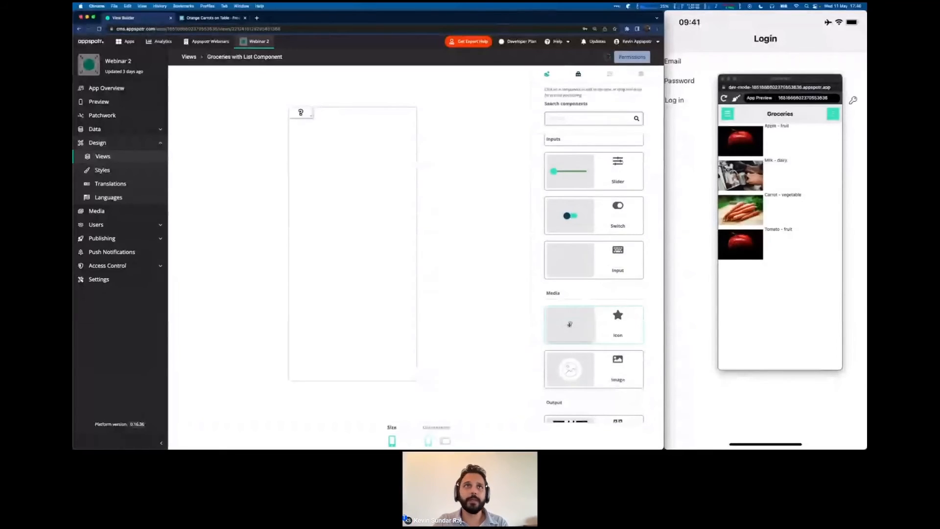
pyautogui.click(570, 324)
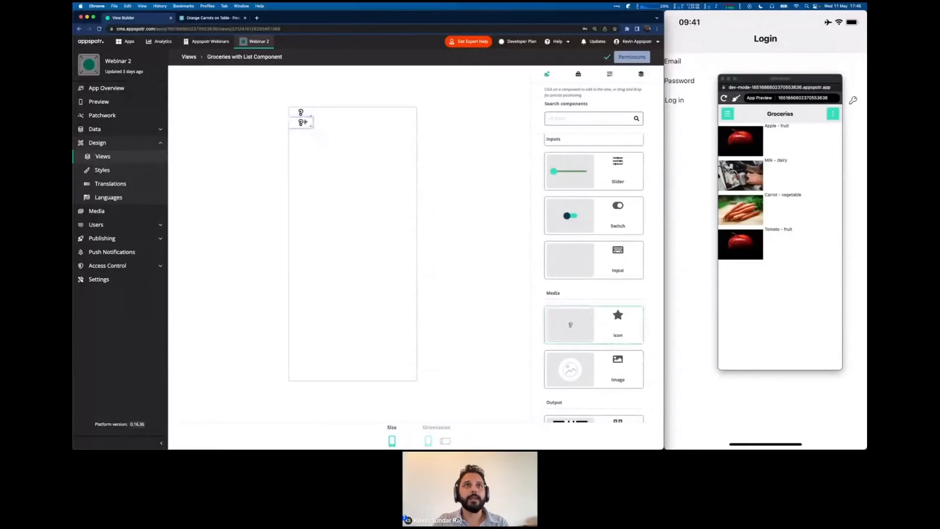
pyautogui.moveTo(303, 122); pyautogui.dragTo(303, 376)
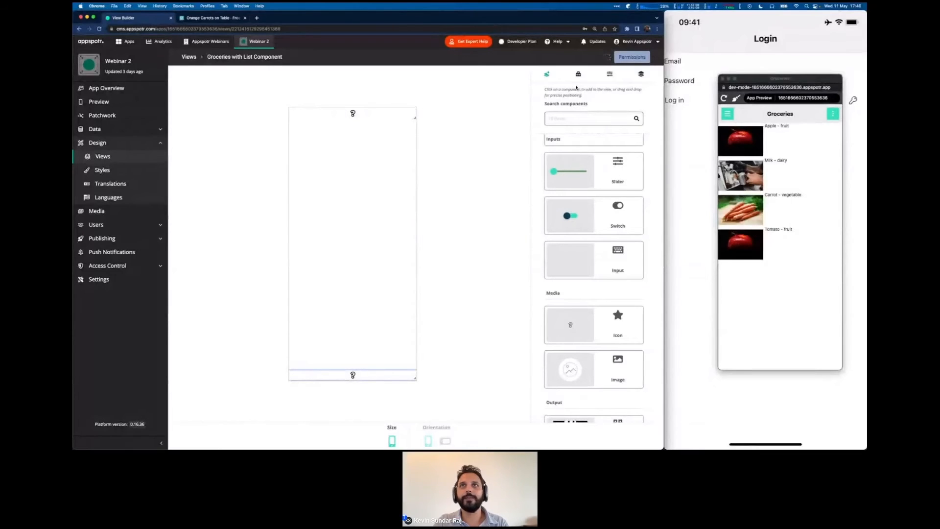
# Set the bottom icon to an alicorn and the top icon to a hand.
pyautogui.click(610, 73)
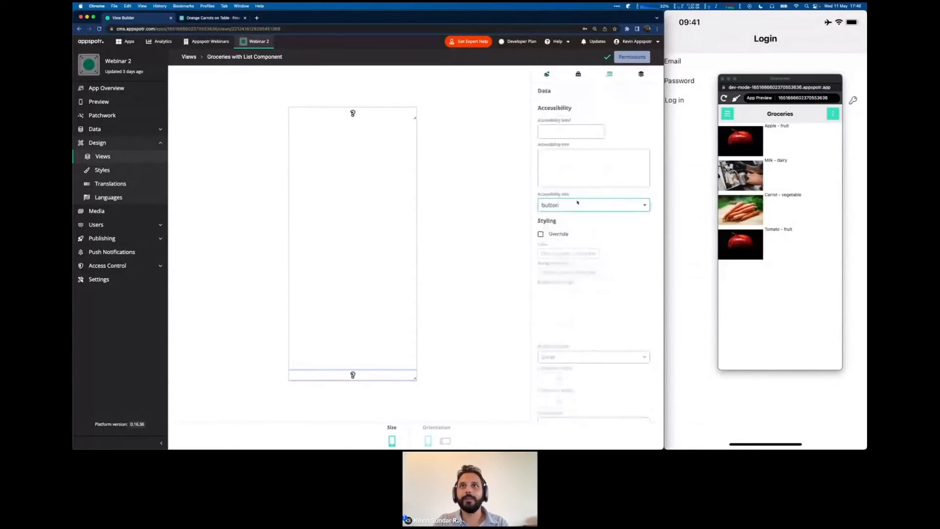
pyautogui.click(543, 178)
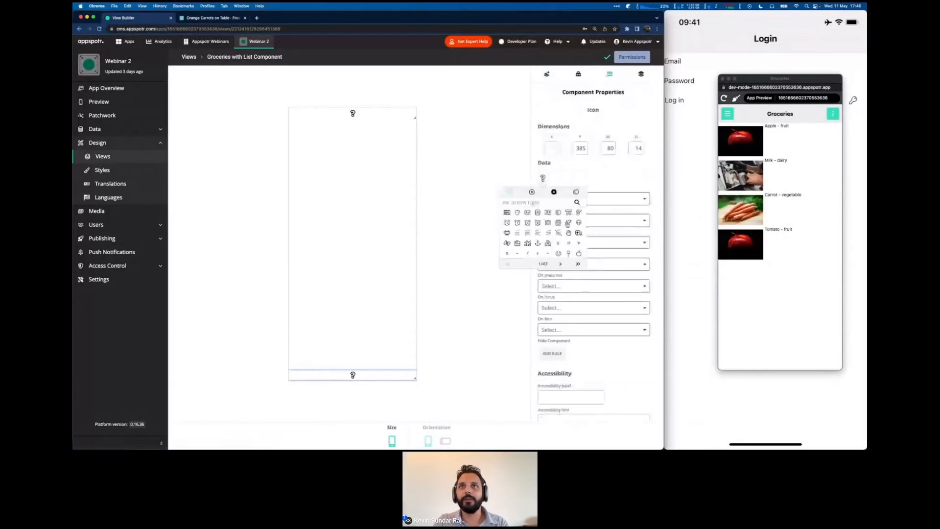
pyautogui.click(568, 223)
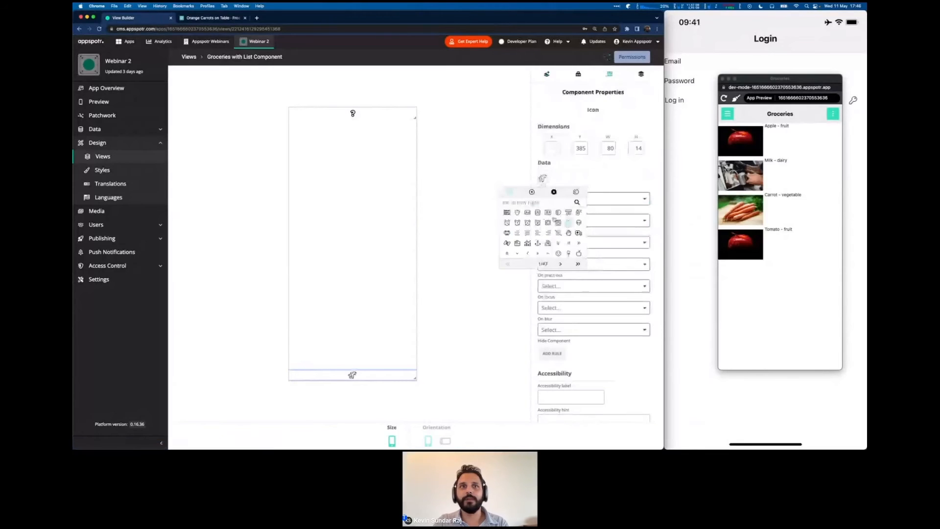
pyautogui.click(343, 111)
pyautogui.click(542, 178)
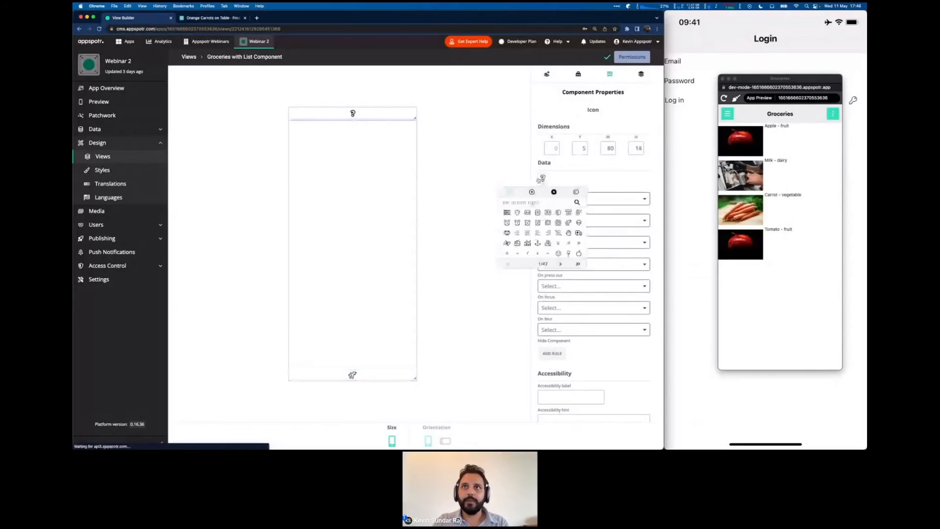
pyautogui.click(569, 233)
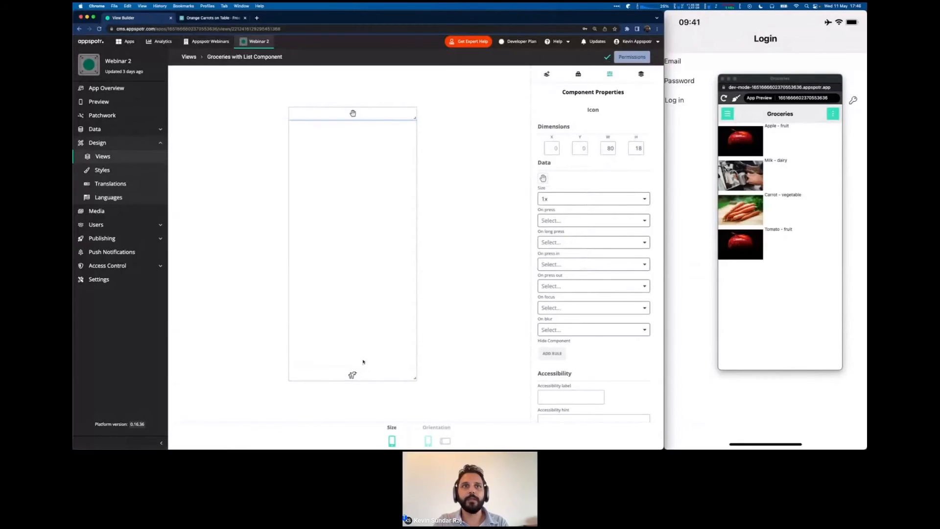
# Add a List component and stretch it from under the hand icon down to the alicorn icon.
pyautogui.click(546, 74)
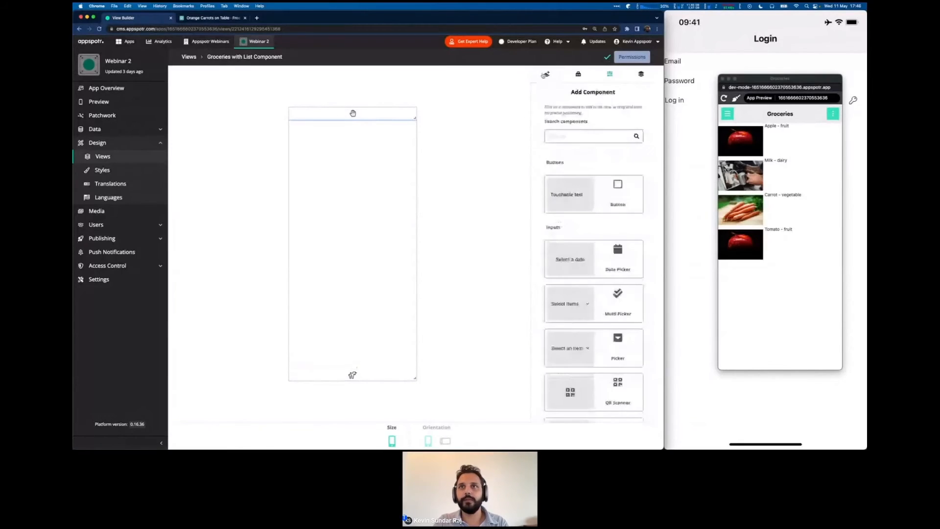
pyautogui.scroll(-10, 568, 244)
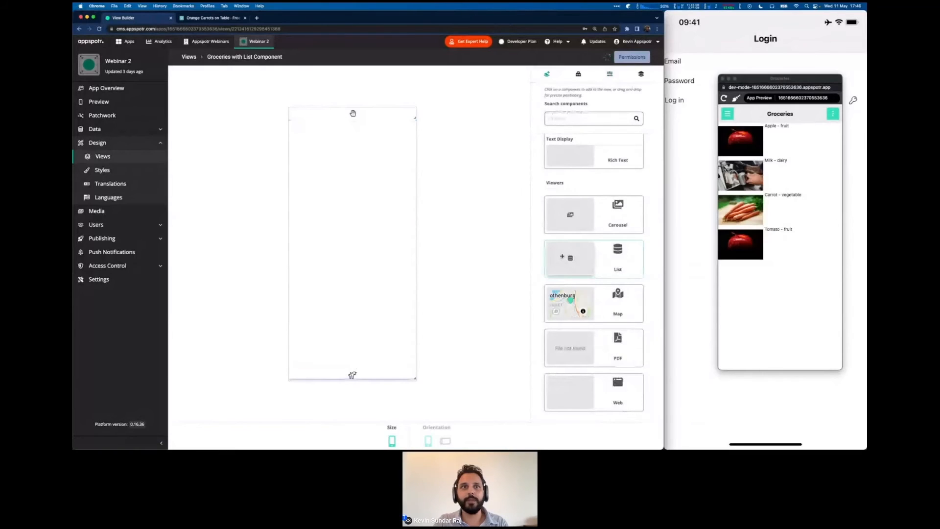
pyautogui.click(578, 74)
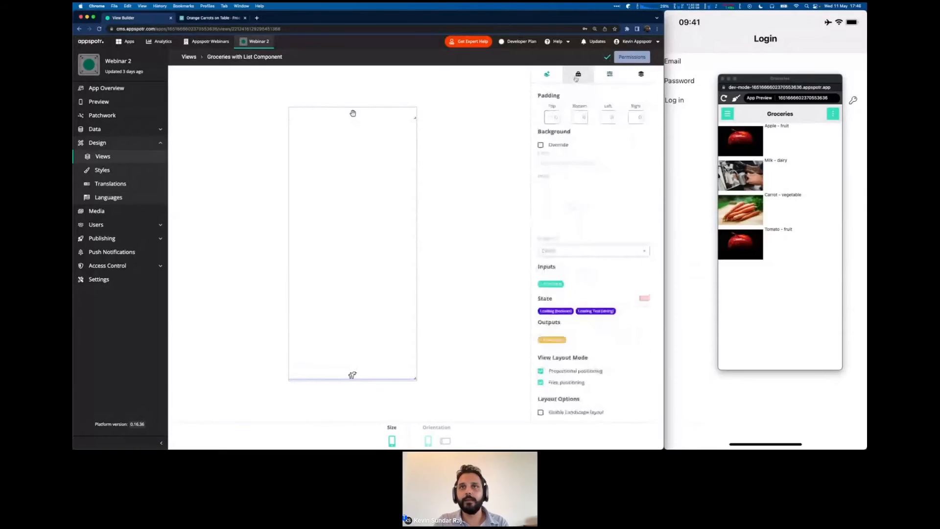
pyautogui.click(540, 370)
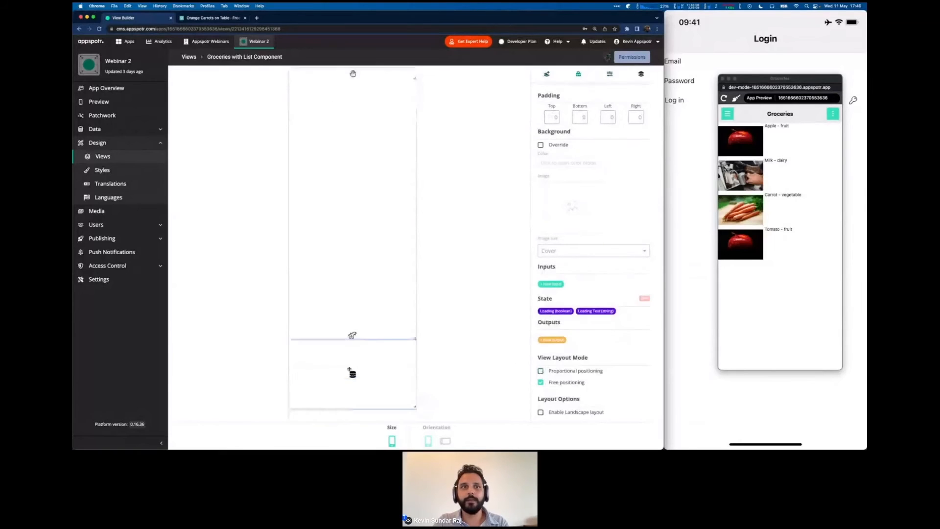
pyautogui.moveTo(352, 371); pyautogui.dragTo(336, 149)
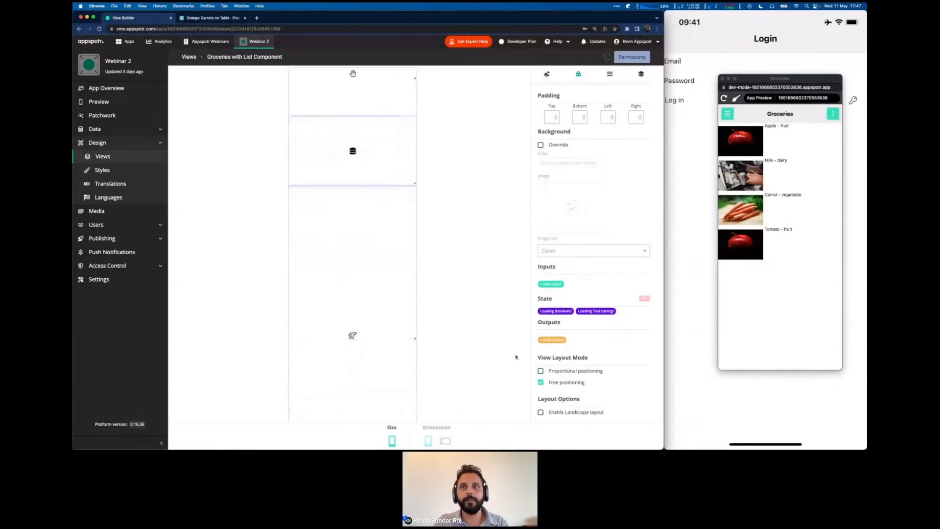
pyautogui.click(541, 371)
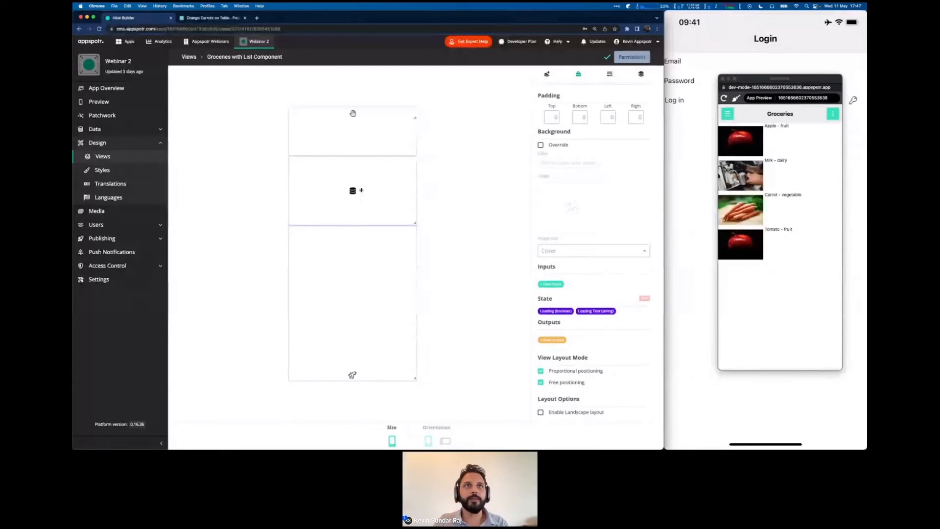
pyautogui.moveTo(362, 190); pyautogui.dragTo(361, 155)
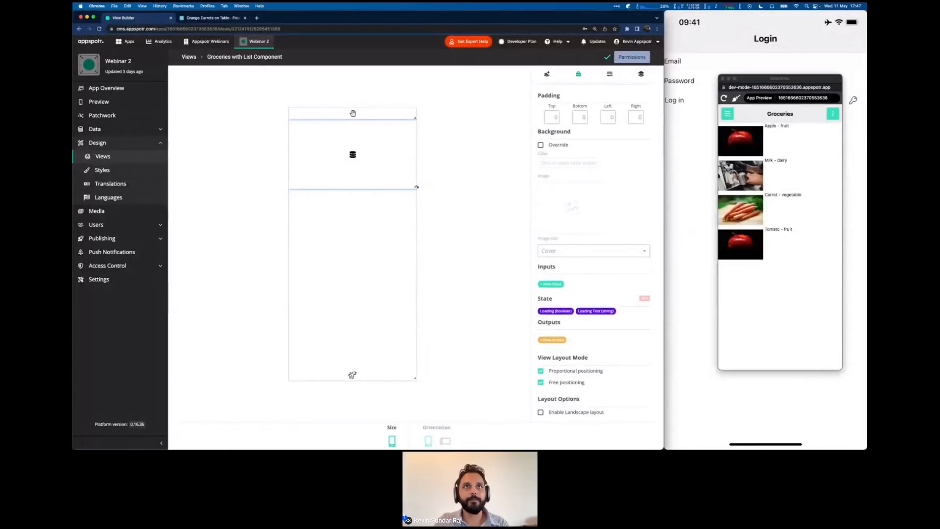
pyautogui.moveTo(416, 186); pyautogui.dragTo(428, 370)
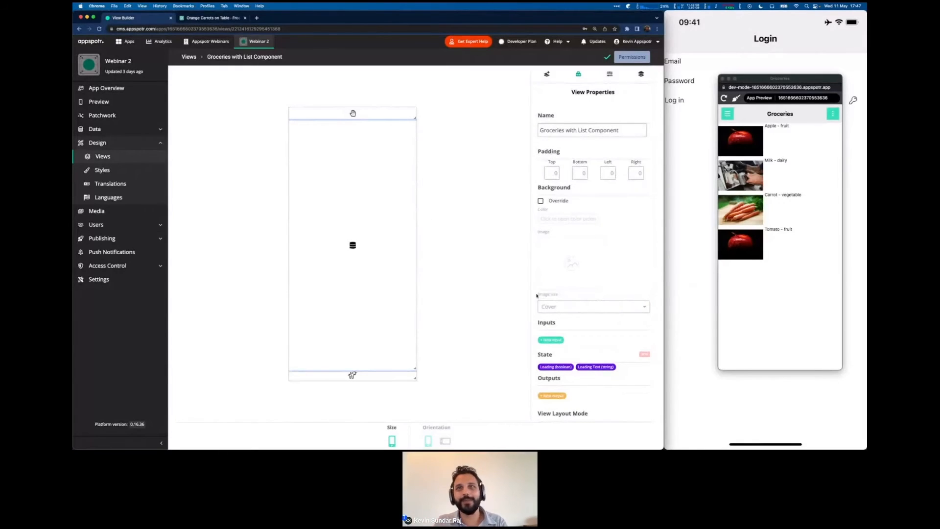
pyautogui.scroll(-3, 537, 295)
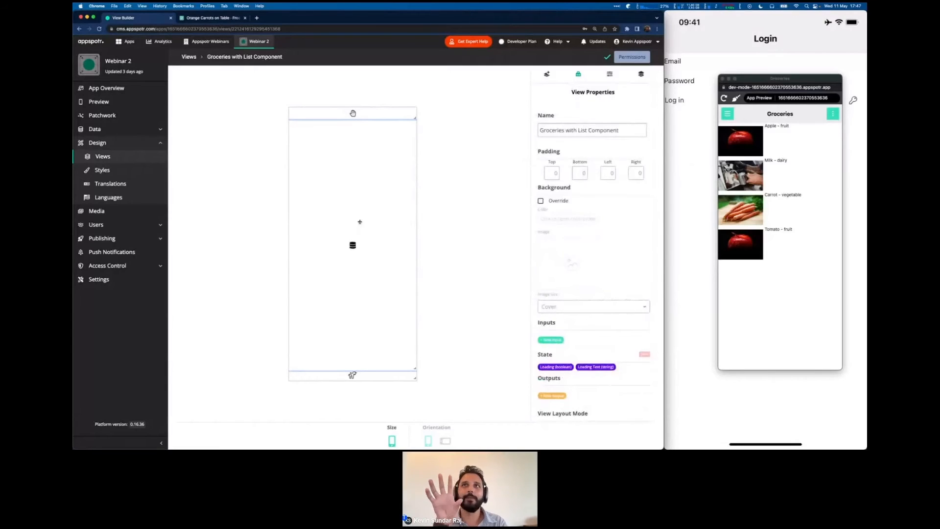
# Set the list's List Source and List view to groceries, then go to Patchwork.
pyautogui.click(610, 74)
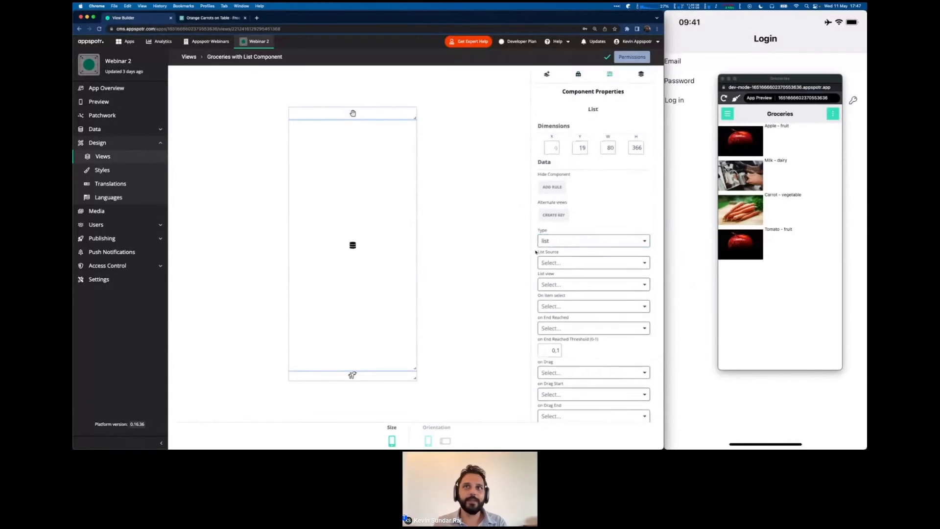
pyautogui.scroll(-1, 537, 251)
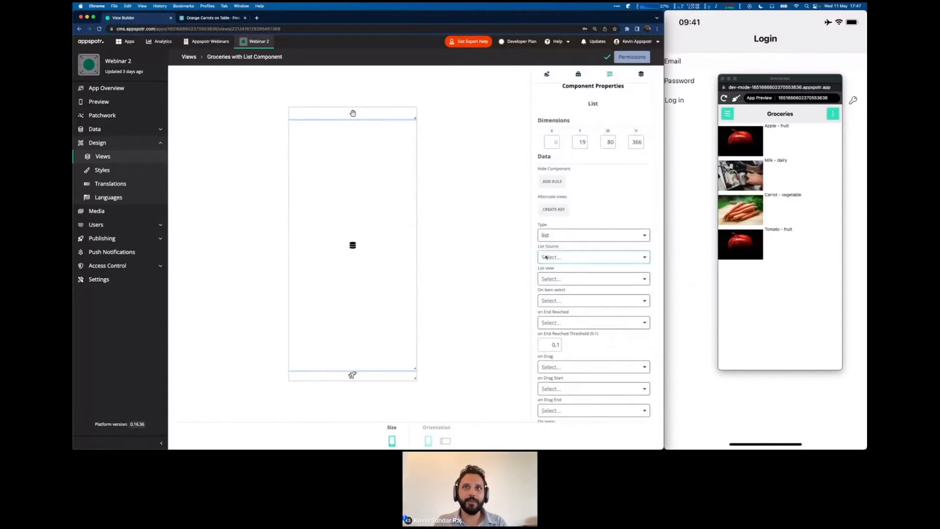
pyautogui.click(546, 258)
pyautogui.click(552, 288)
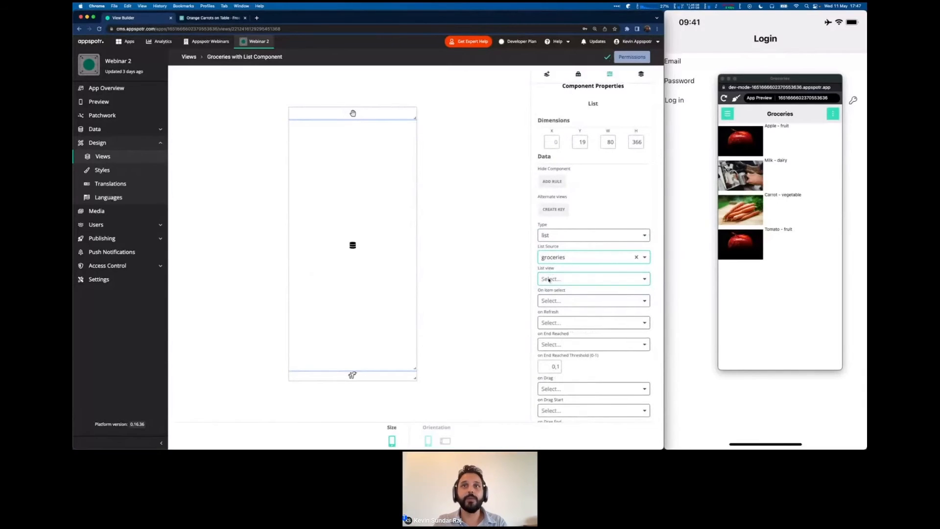
pyautogui.click(549, 280)
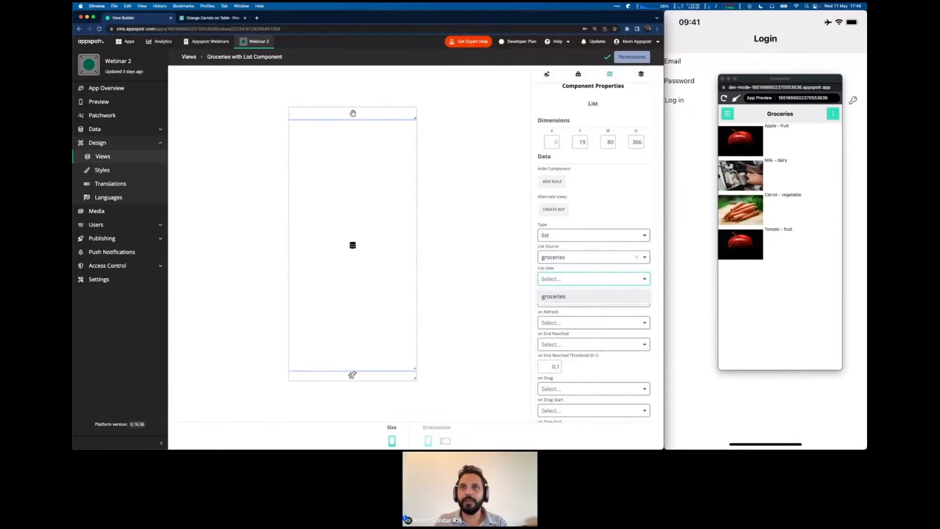
pyautogui.click(558, 296)
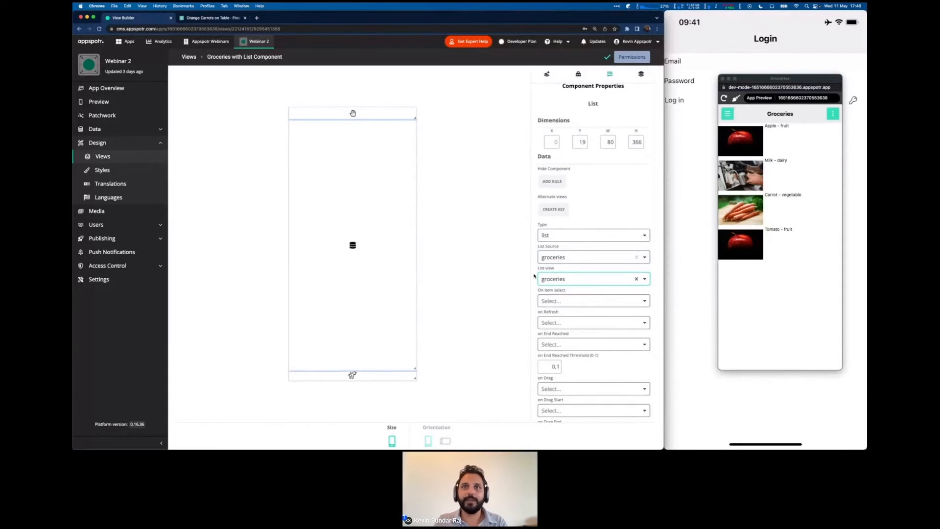
pyautogui.click(486, 245)
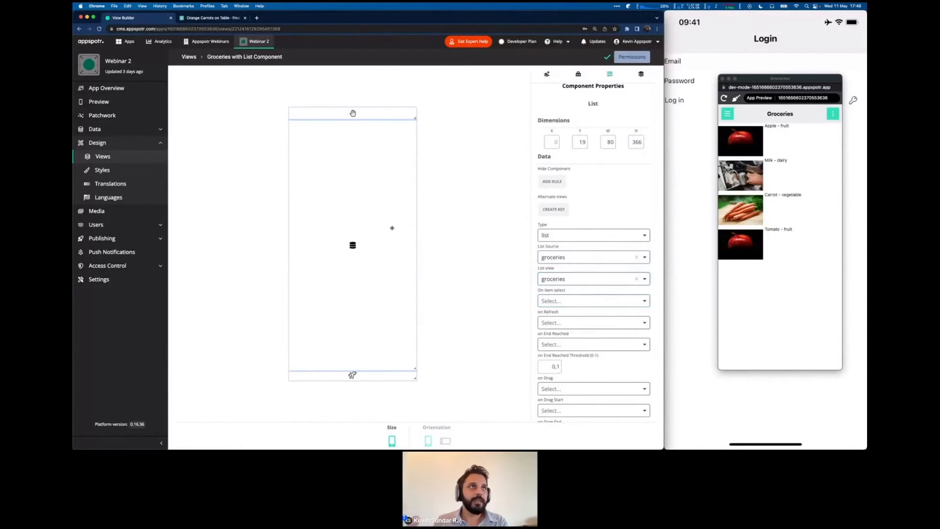
pyautogui.click(114, 115)
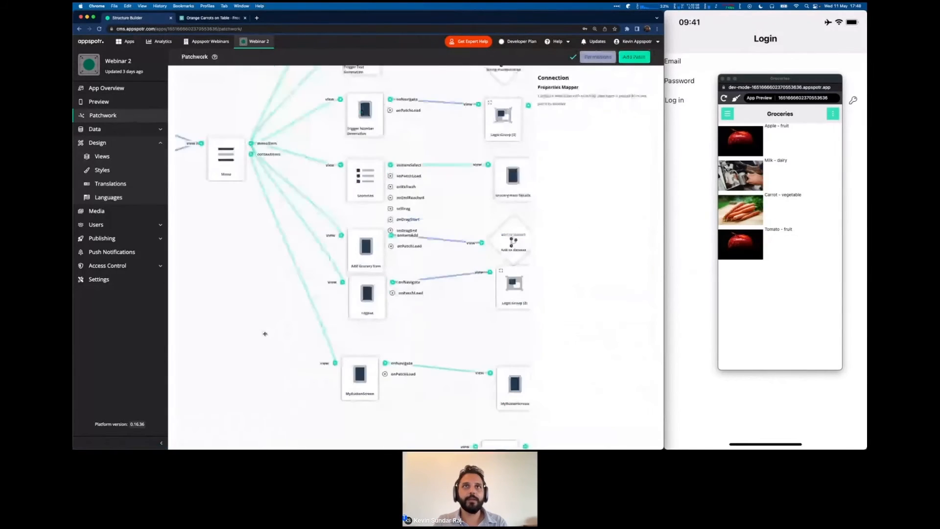
# Add the Groceries with List Component patch and connect Menu's menuItem output to it.
pyautogui.moveTo(265, 334); pyautogui.dragTo(281, 433)
pyautogui.moveTo(258, 191); pyautogui.dragTo(229, 294)
pyautogui.click(648, 57)
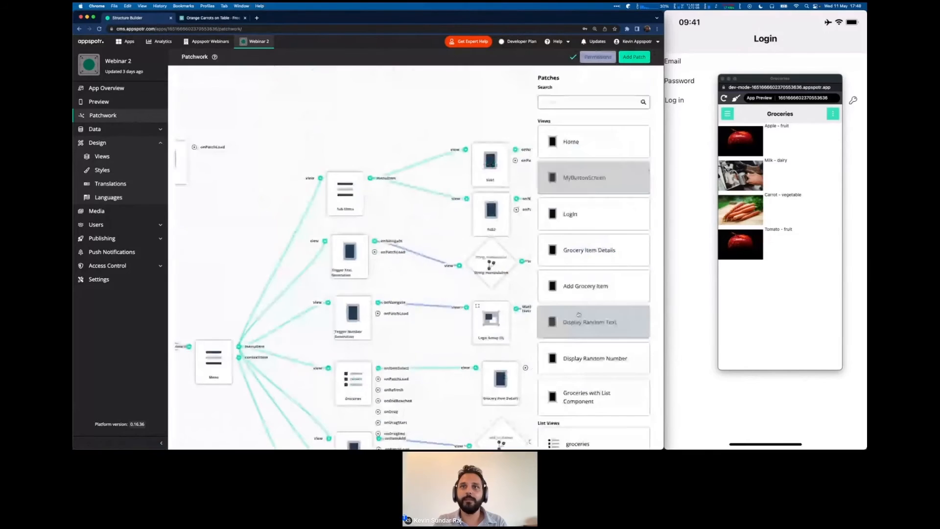
pyautogui.scroll(-4, 579, 314)
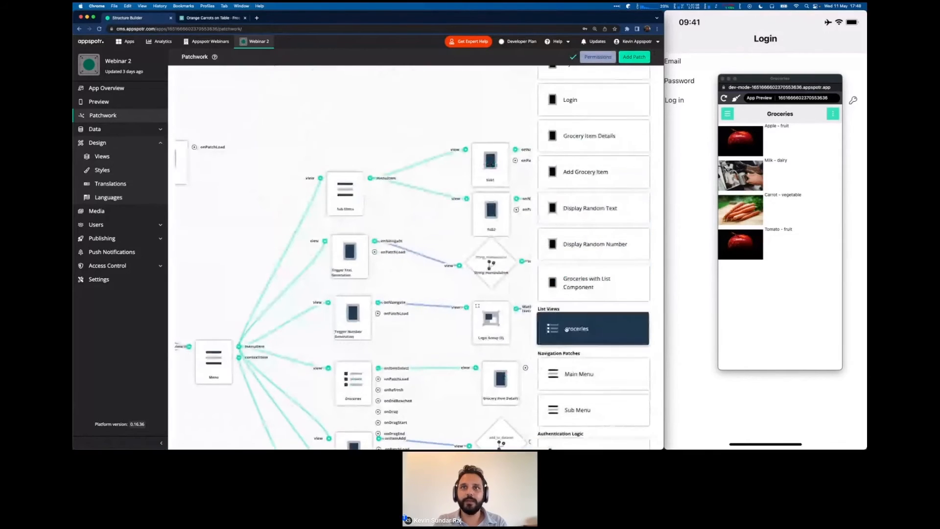
pyautogui.click(560, 295)
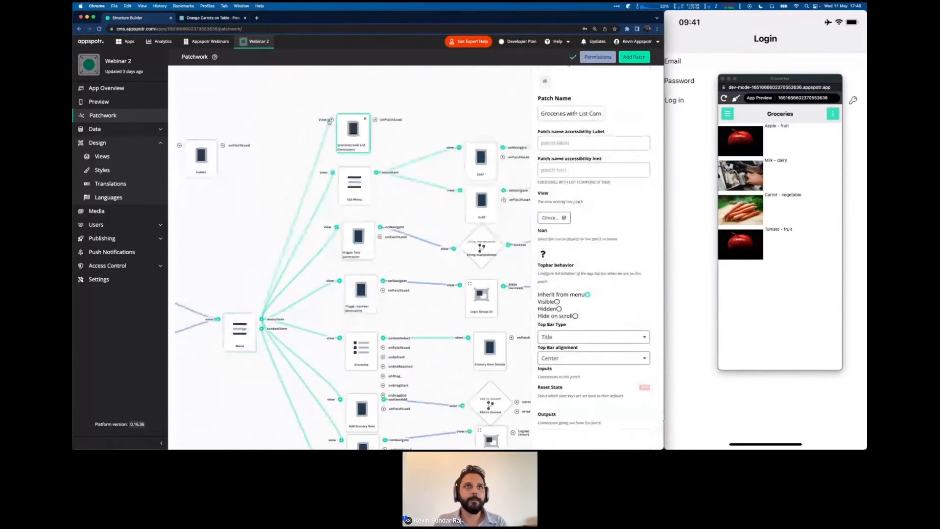
pyautogui.moveTo(326, 137); pyautogui.dragTo(327, 136)
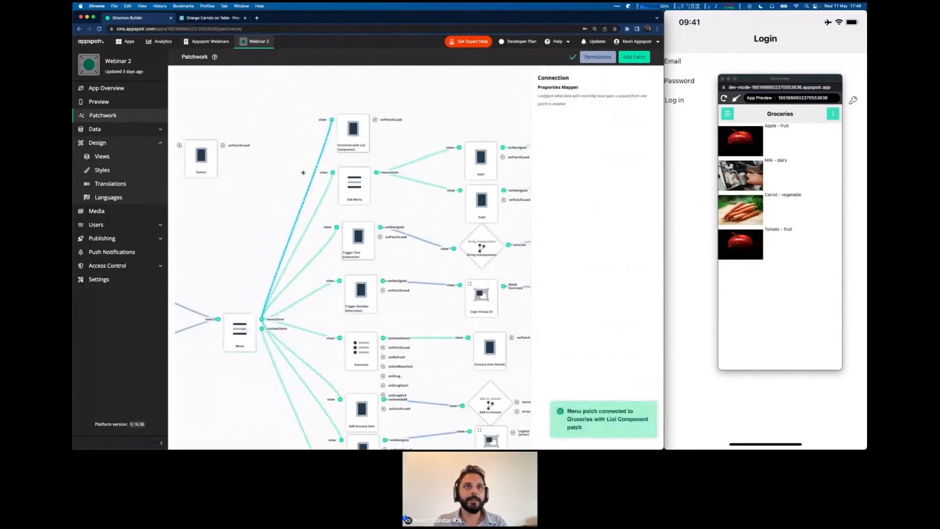
# Move Groceries with List Component to second place in the Menu patch's main menu.
pyautogui.click(238, 344)
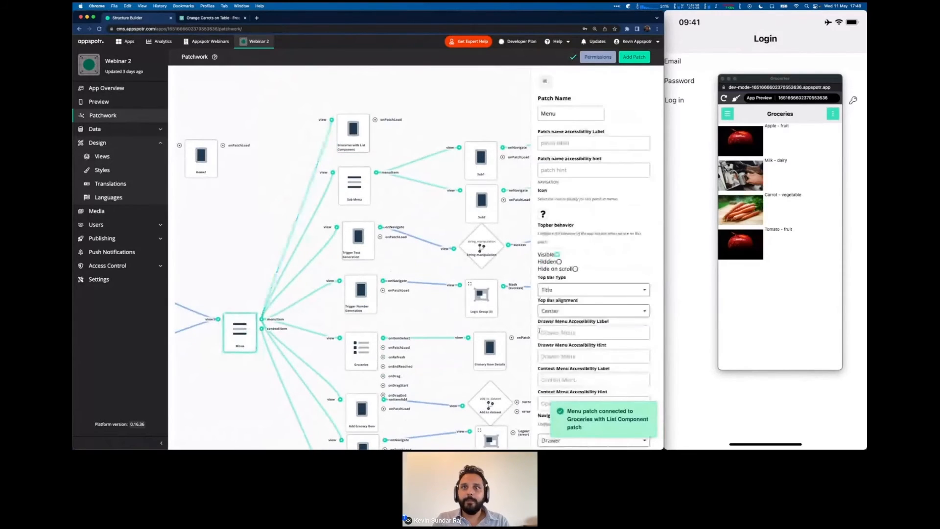
pyautogui.scroll(-10, 539, 331)
pyautogui.moveTo(544, 359); pyautogui.dragTo(544, 147)
pyautogui.scroll(3, 544, 146)
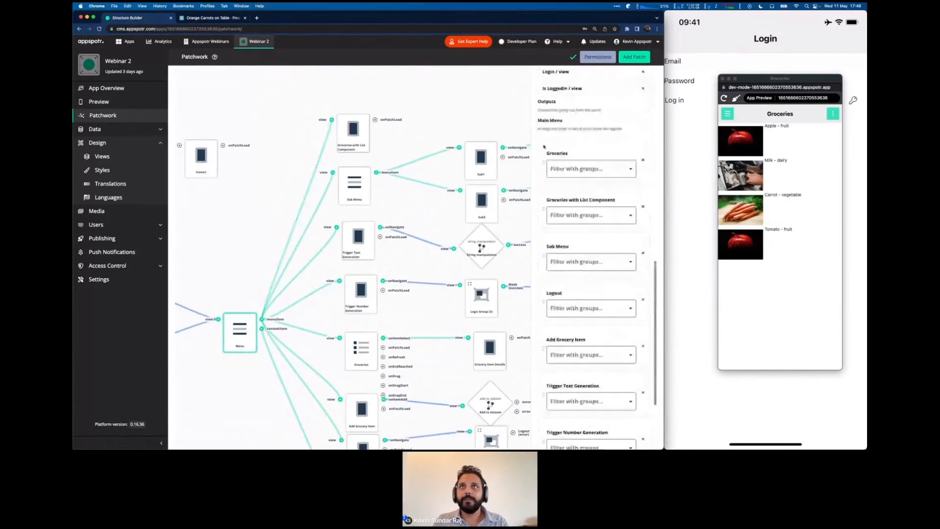
pyautogui.click(725, 99)
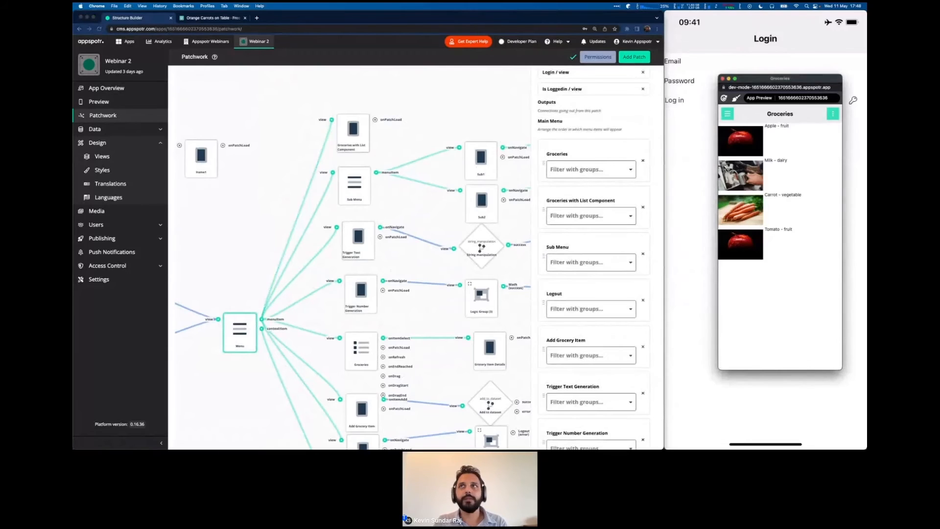
# Open the Groceries with List Component screen from the preview app's side menu.
pyautogui.click(734, 18)
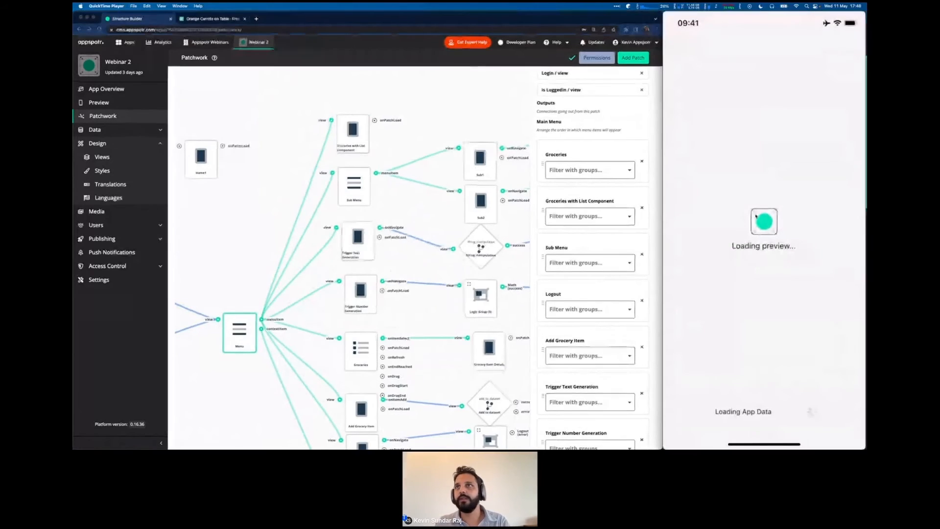
pyautogui.press('super+Tab')
pyautogui.click(728, 114)
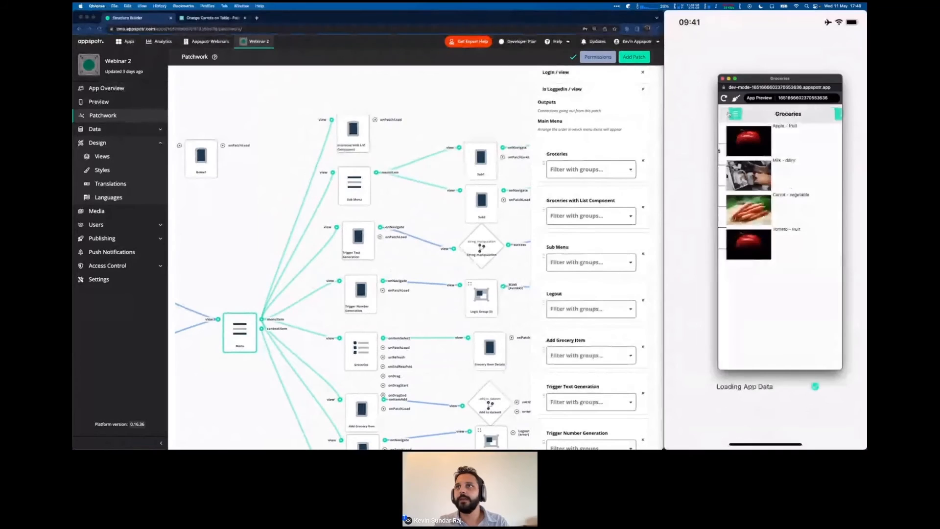
pyautogui.click(754, 154)
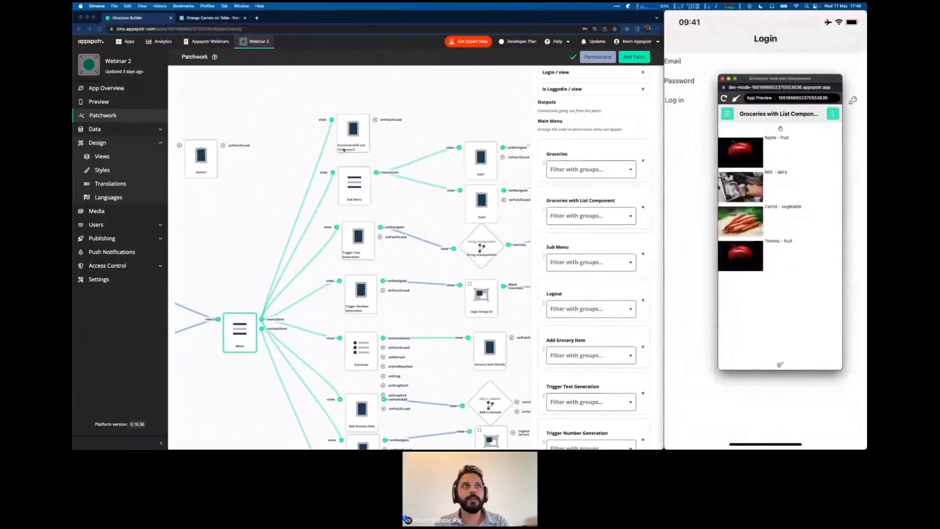
# Open Data > Datasets in the app editor.
pyautogui.click(107, 135)
pyautogui.click(107, 133)
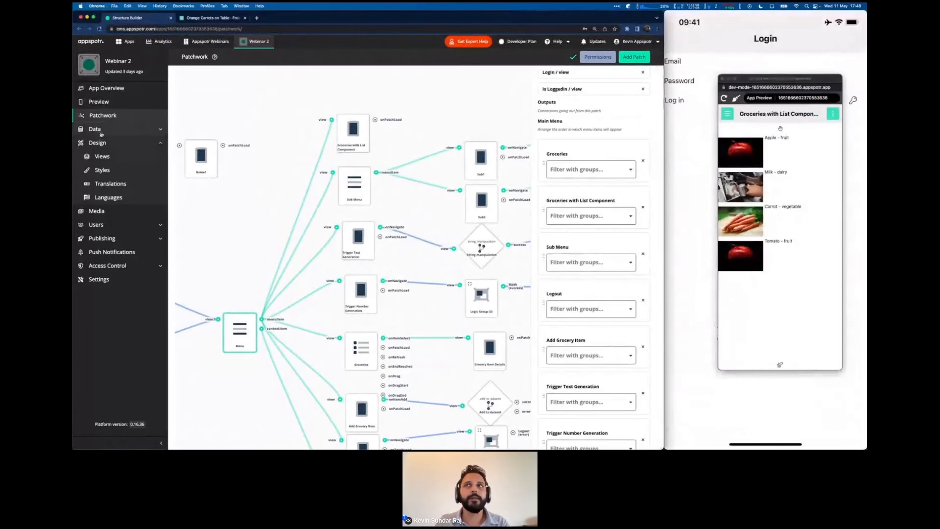
pyautogui.click(107, 145)
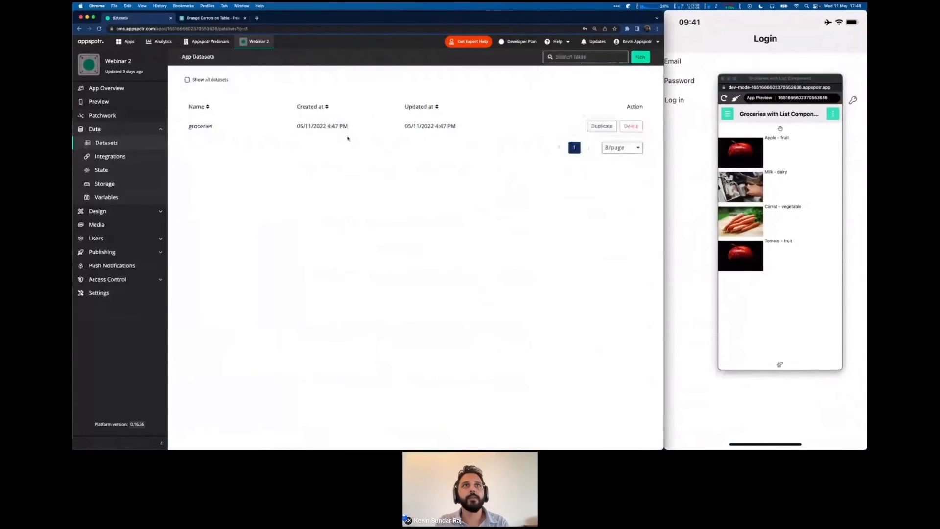
# In the groceries dataset, add and save an item with placeholder name, description and category.
pyautogui.click(343, 126)
pyautogui.click(633, 57)
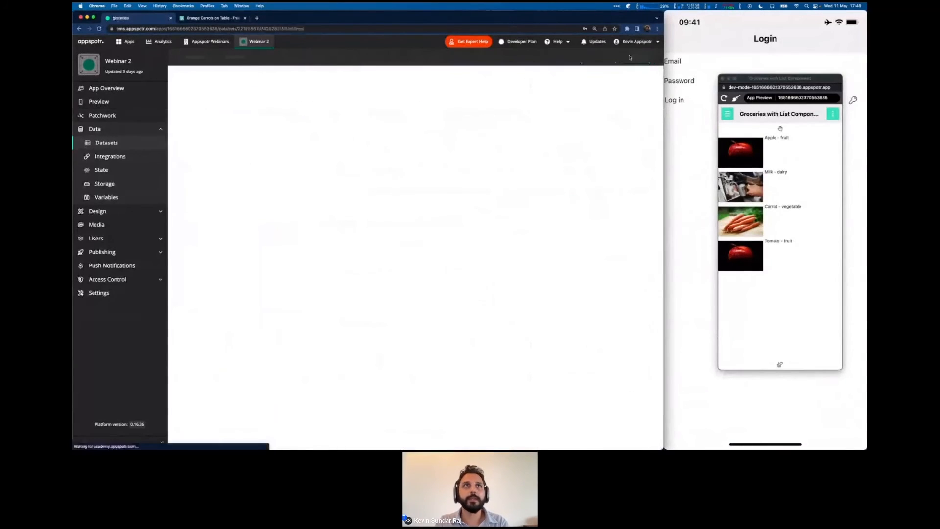
pyautogui.click(349, 87)
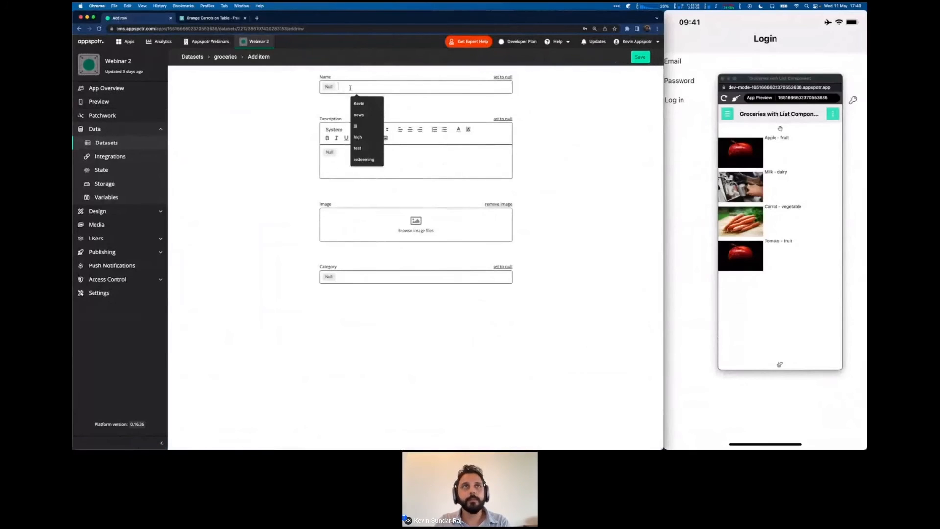
pyautogui.write('HLKhlkj')
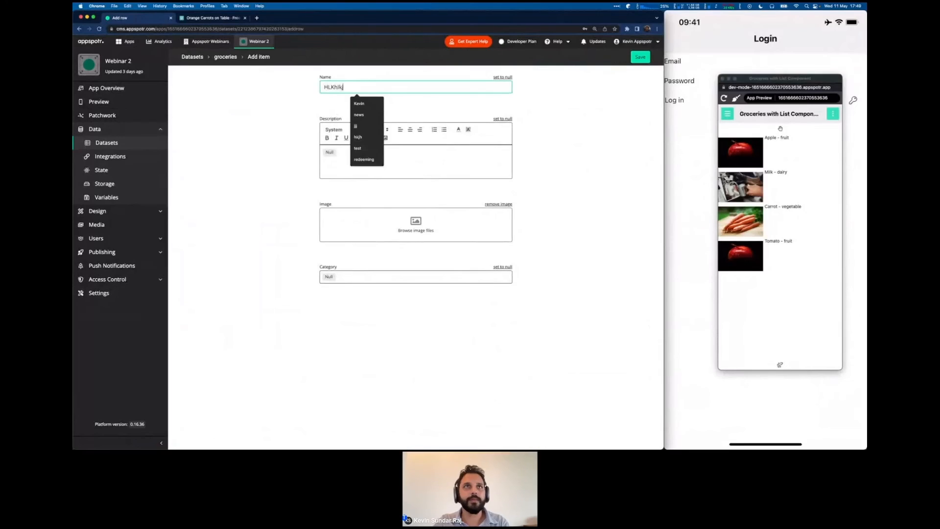
pyautogui.click(427, 168)
pyautogui.write('hkjh')
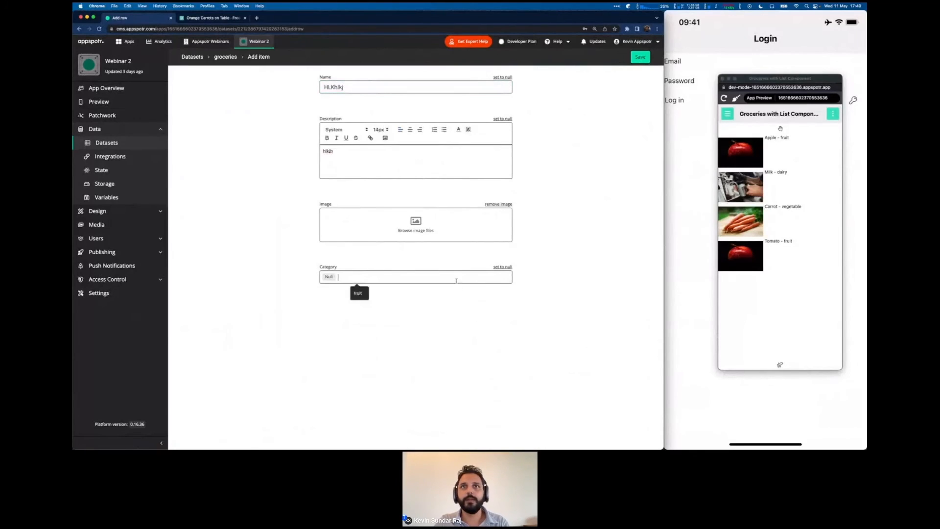
pyautogui.click(352, 278)
pyautogui.write('h')
pyautogui.click(636, 57)
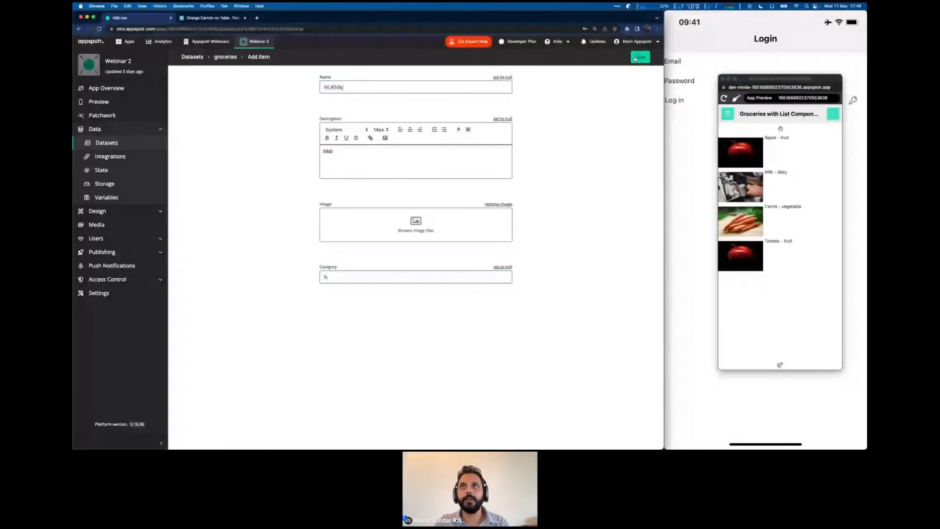
# Add and save two more placeholder grocery items.
pyautogui.click(637, 58)
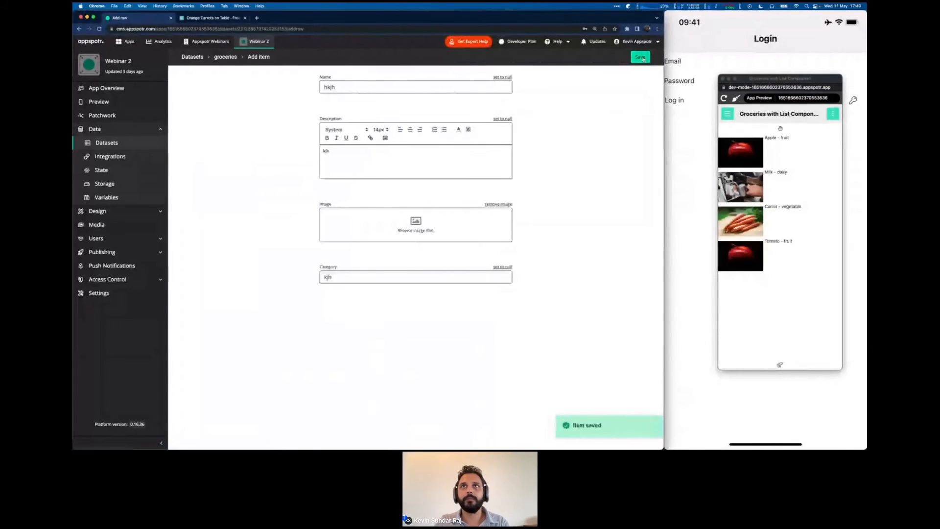
pyautogui.click(642, 57)
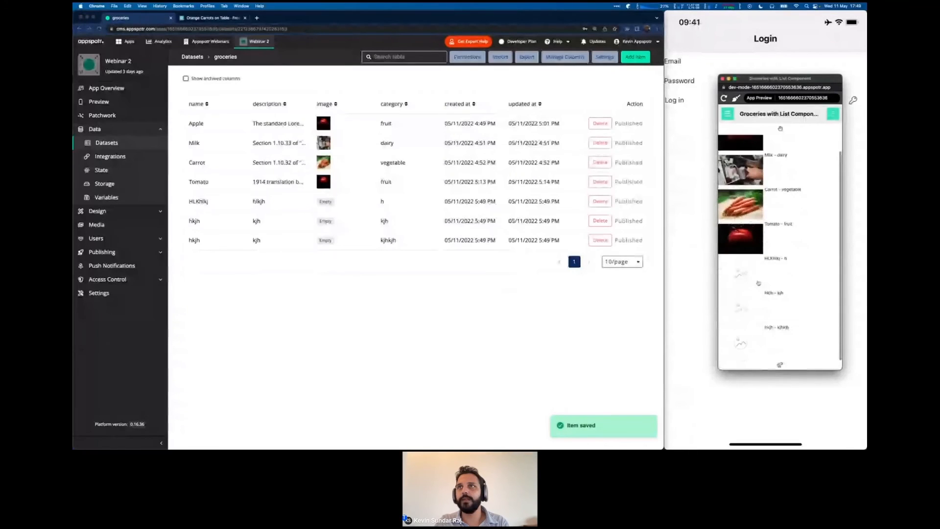
pyautogui.scroll(-1, 758, 283)
pyautogui.scroll(1, 759, 283)
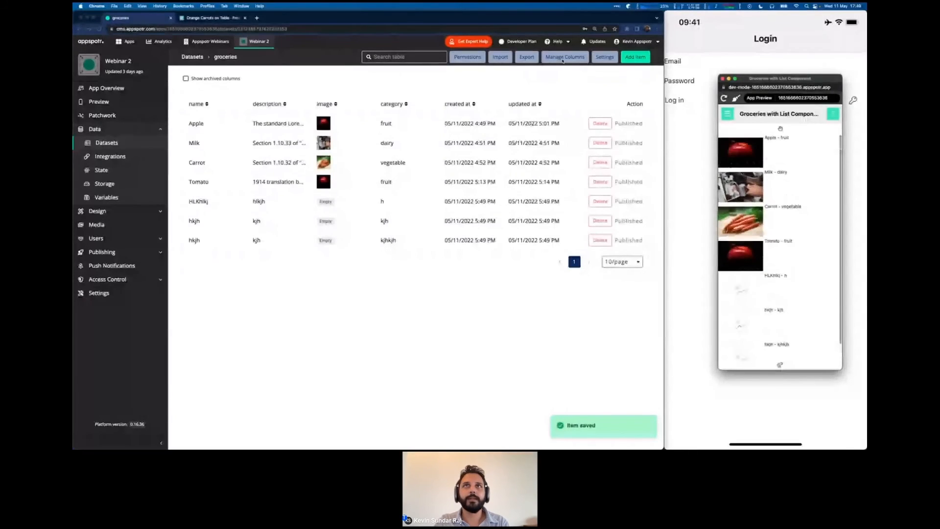
pyautogui.click(636, 58)
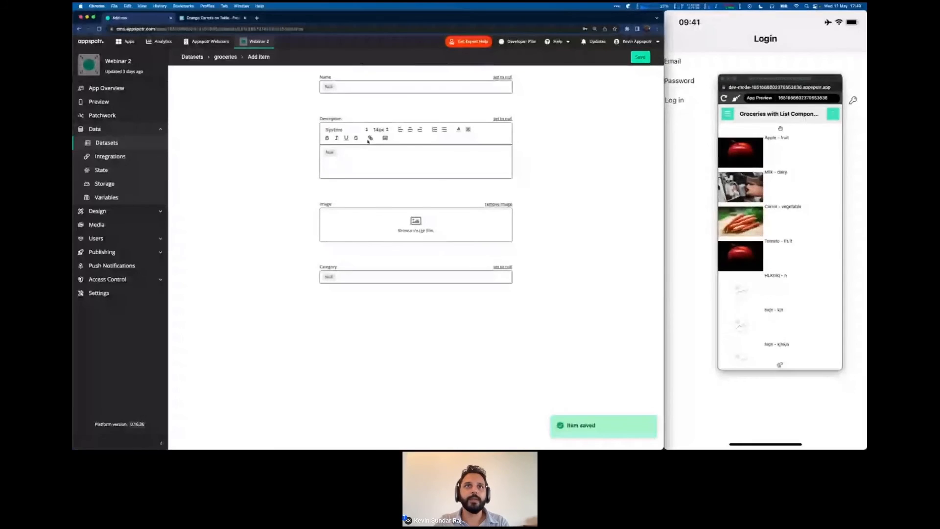
pyautogui.click(356, 87)
pyautogui.write('jkhkljh')
pyautogui.click(356, 158)
pyautogui.write('lkjh')
pyautogui.click(357, 278)
pyautogui.write('lkjhlkjh')
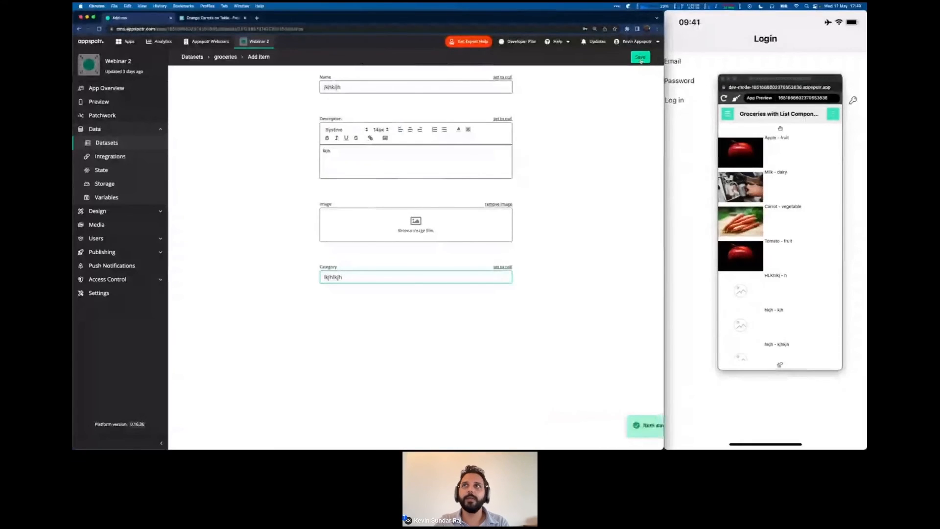
pyautogui.click(640, 60)
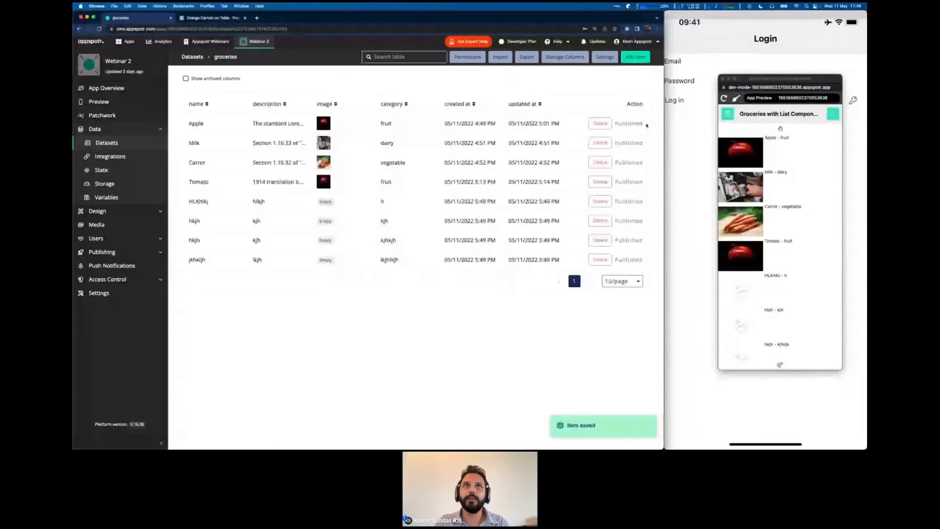
# Add and save one more grocery item with placeholder name, description and category.
pyautogui.click(639, 59)
pyautogui.click(384, 86)
pyautogui.write('hlkjh')
pyautogui.click(416, 167)
pyautogui.write('lkjhlkjh')
pyautogui.click(418, 277)
pyautogui.write('lkjh')
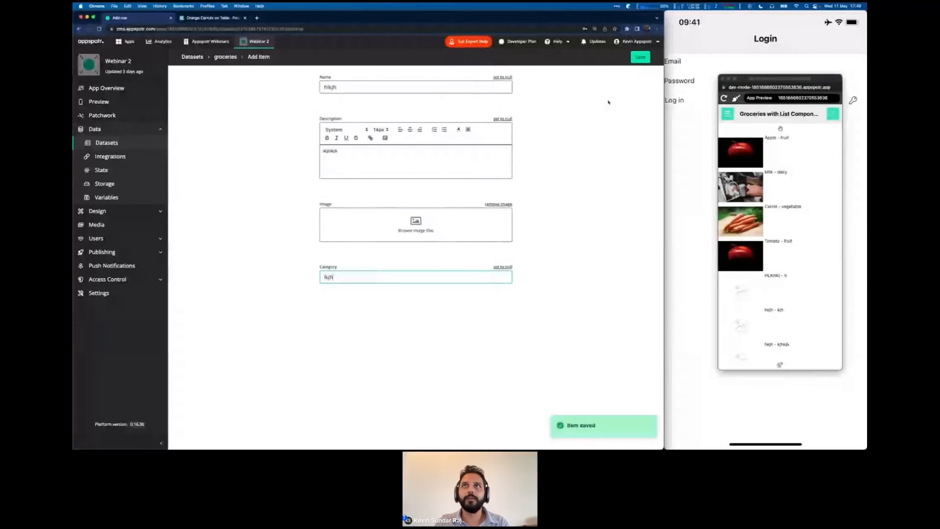
pyautogui.click(639, 60)
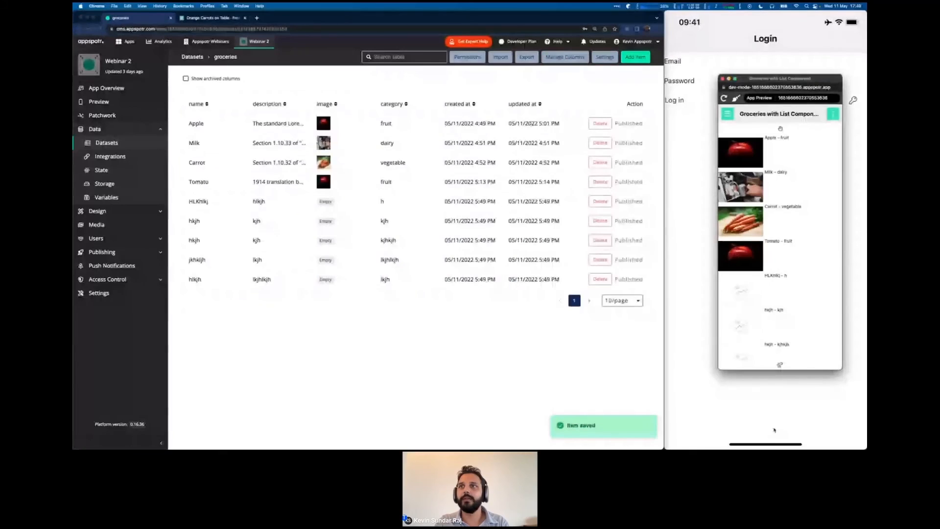
# Refresh the preview's grocery list to show the new items below Tomato.
pyautogui.moveTo(774, 287); pyautogui.dragTo(765, 260)
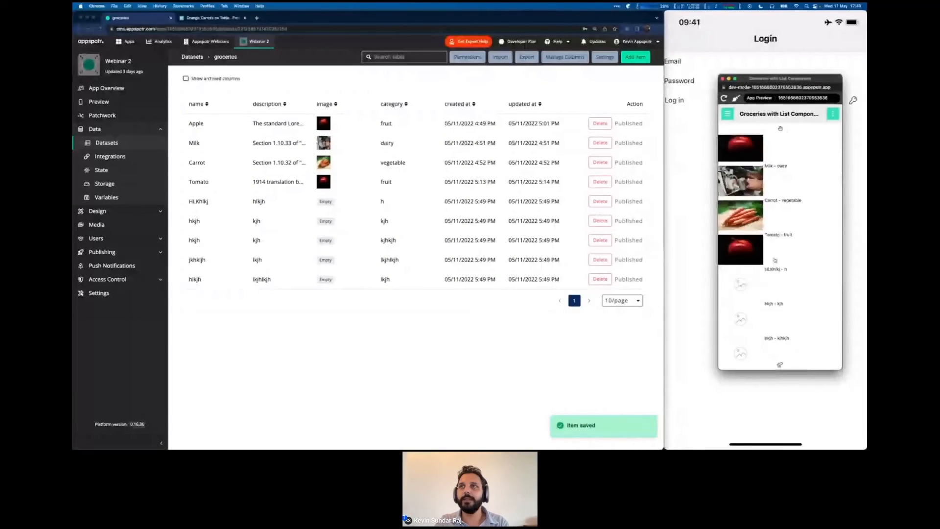
pyautogui.scroll(-2, 775, 261)
pyautogui.scroll(2, 775, 261)
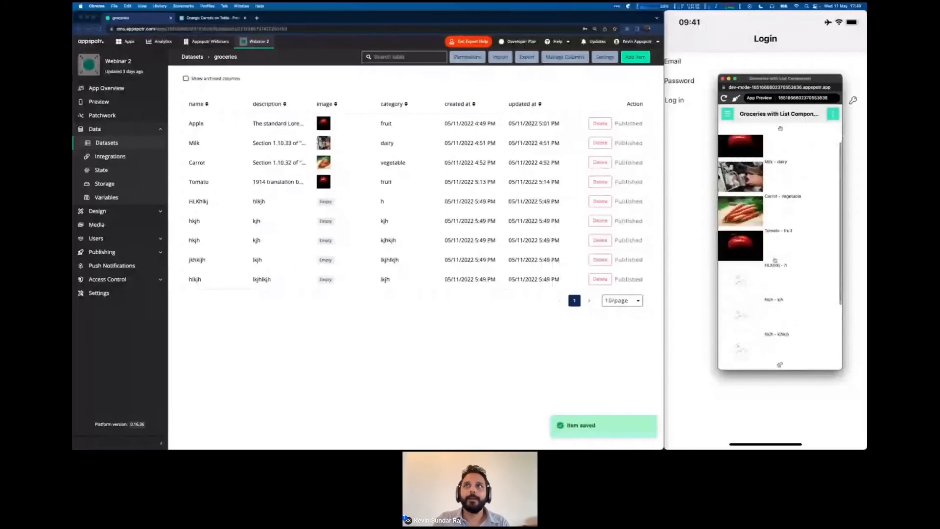
pyautogui.scroll(1, 775, 260)
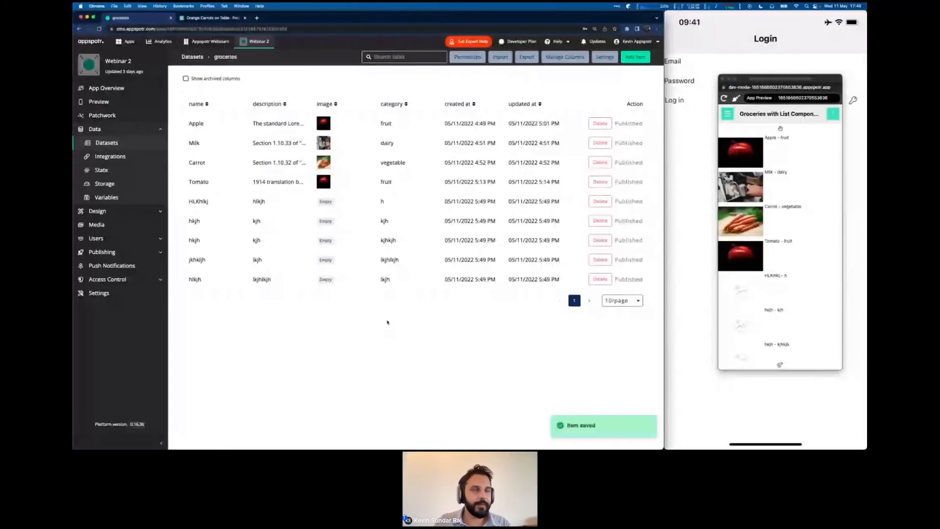
# Check the new items on the phone mirror, then open Design > Views in the editor.
pyautogui.click(742, 14)
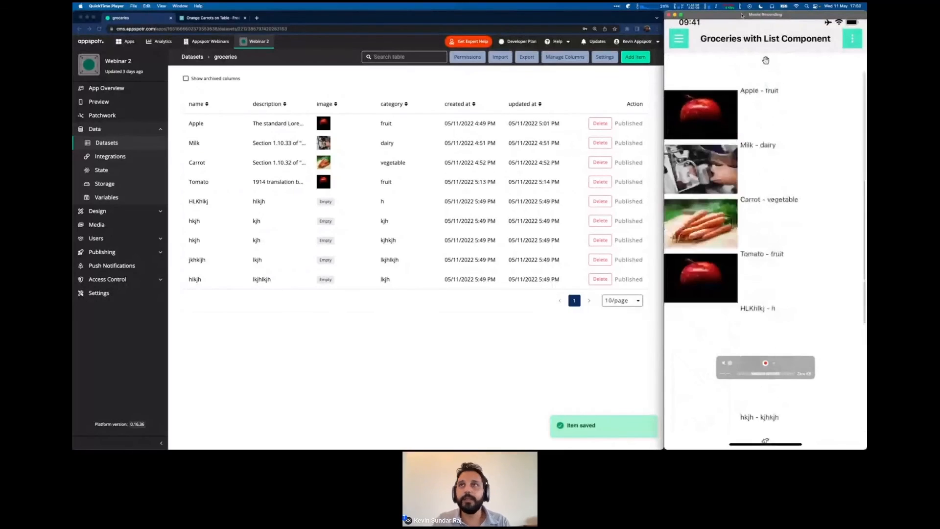
pyautogui.click(309, 338)
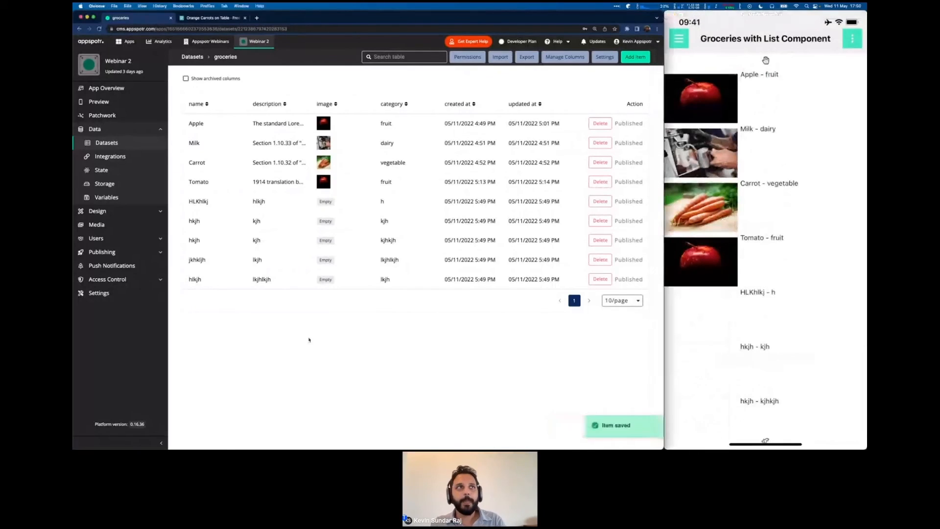
pyautogui.click(138, 224)
pyautogui.click(128, 211)
pyautogui.click(110, 157)
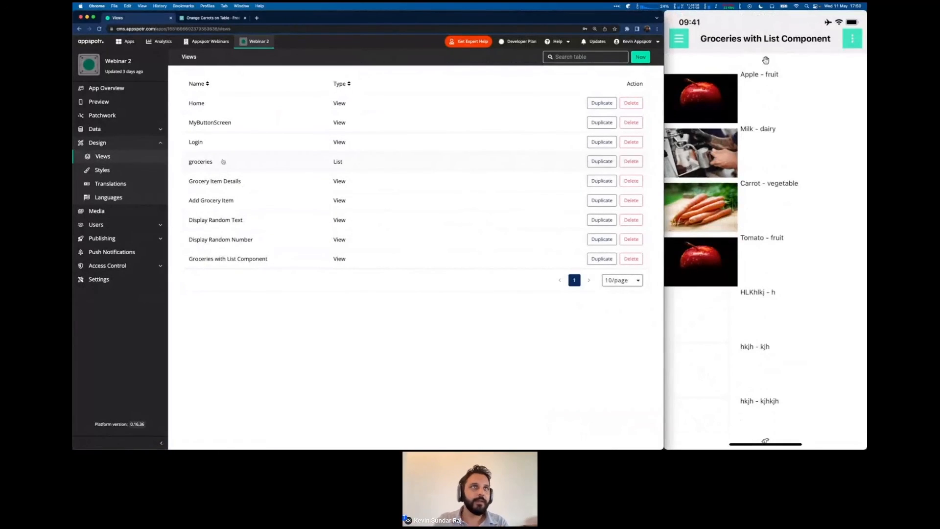
# Open the Groceries with List Component view and drag its bottom component slightly lower.
pyautogui.click(228, 258)
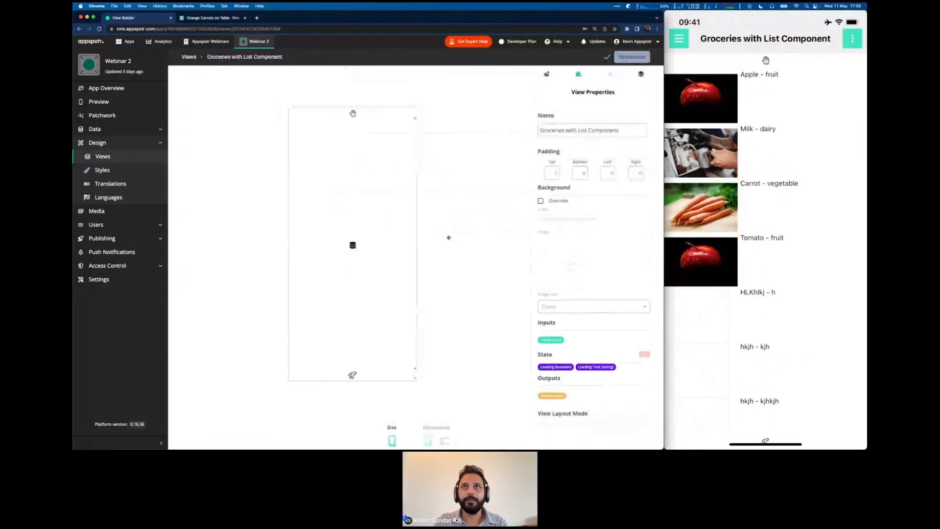
pyautogui.scroll(-2, 583, 274)
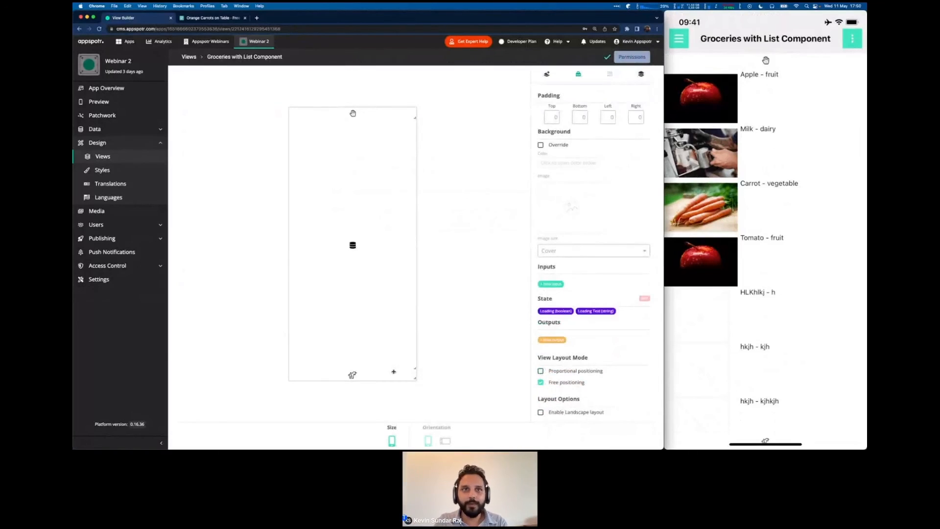
pyautogui.moveTo(400, 375); pyautogui.dragTo(401, 380)
pyautogui.moveTo(750, 59)
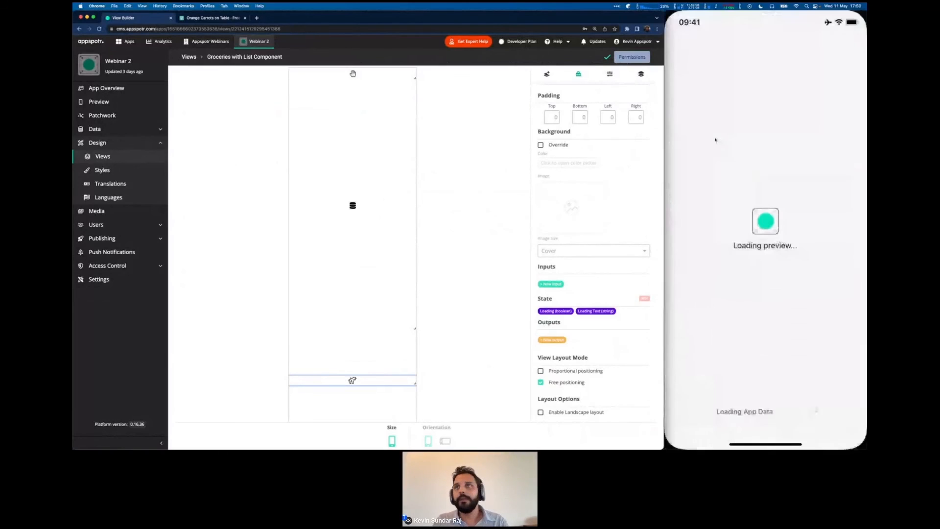
# Log in to the App Preview window with the account e-mail.
pyautogui.hotkey('ctrl', 'Up')
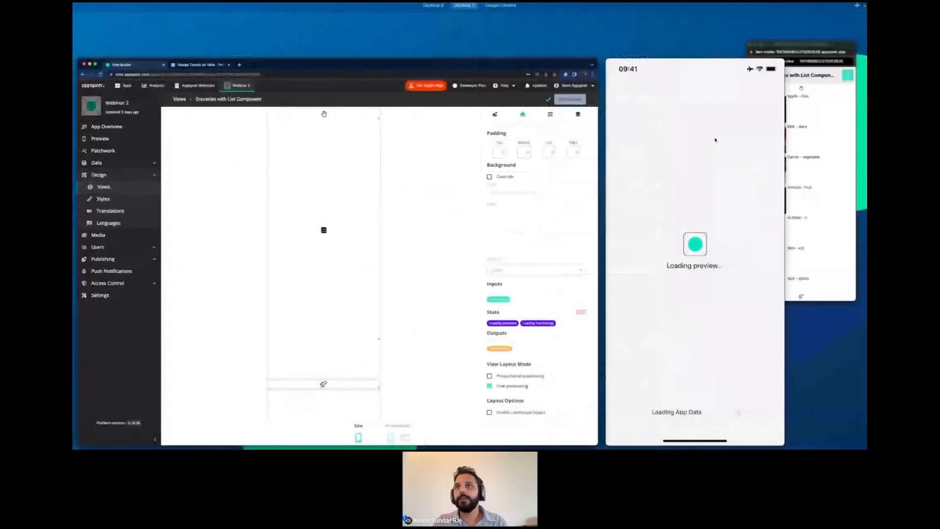
pyautogui.click(715, 140)
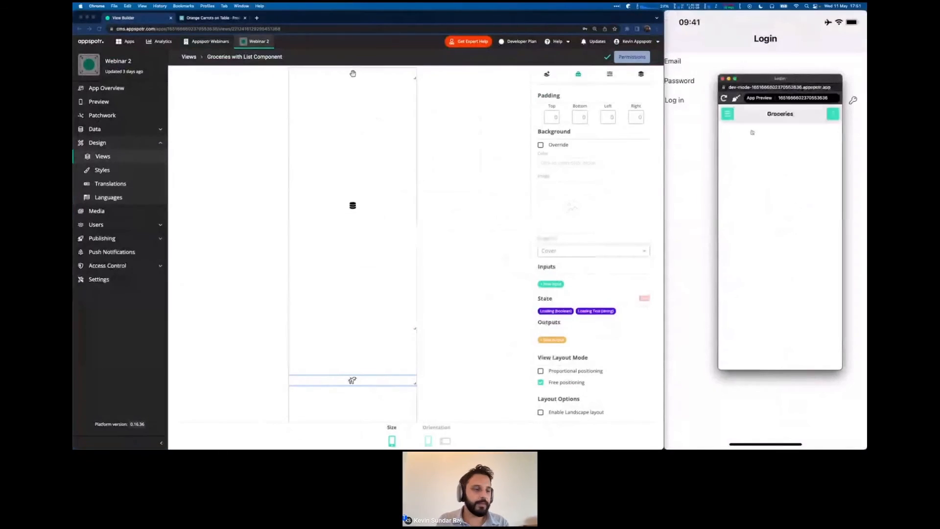
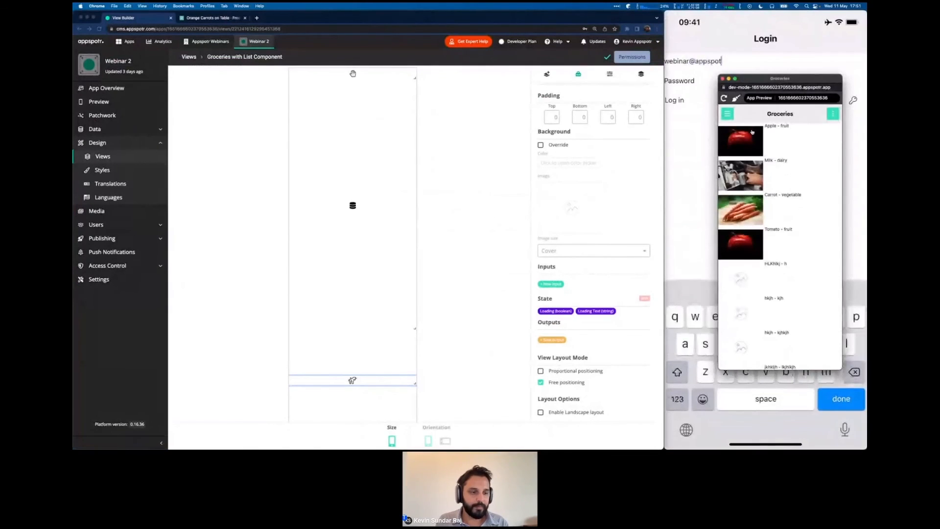
pyautogui.press('Return')
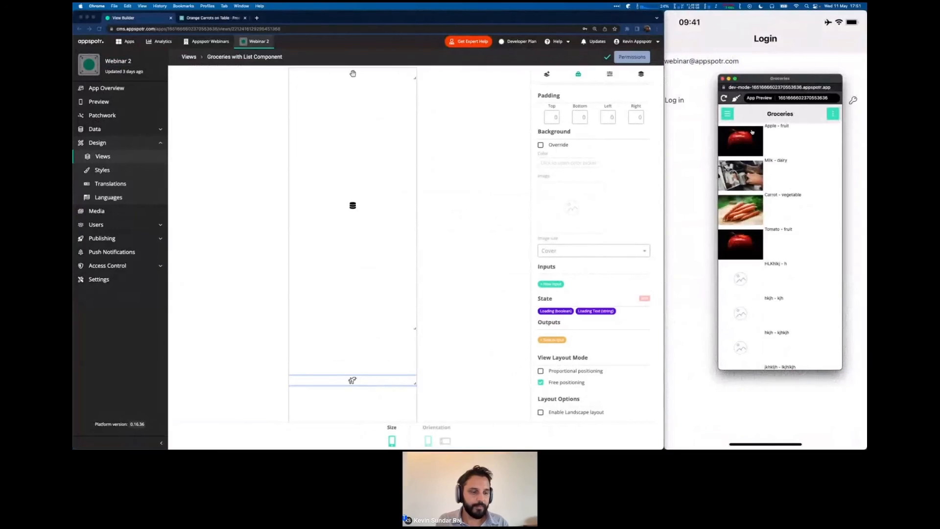
pyautogui.press('Return')
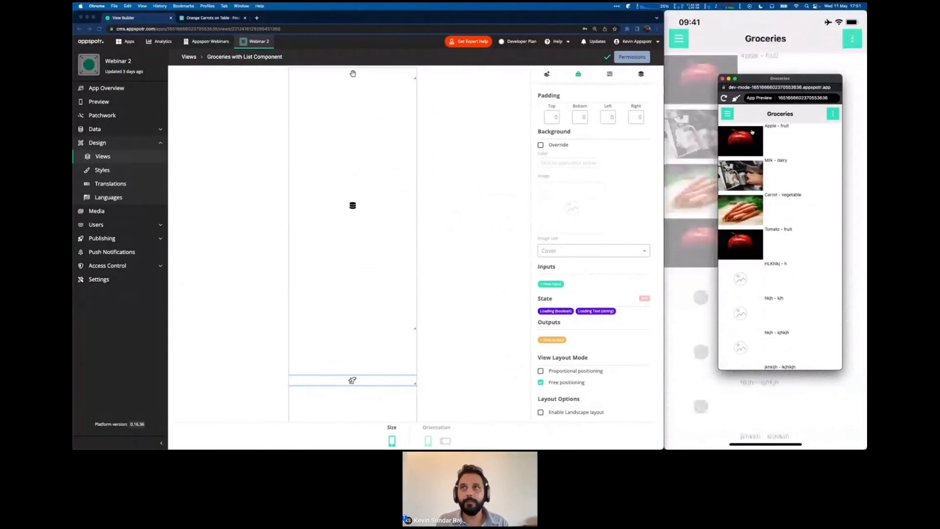
# Open the Groceries with List Component view and scroll through Milk, Carrot, Tomato and the placeholder items.
pyautogui.scroll(-1, 778, 205)
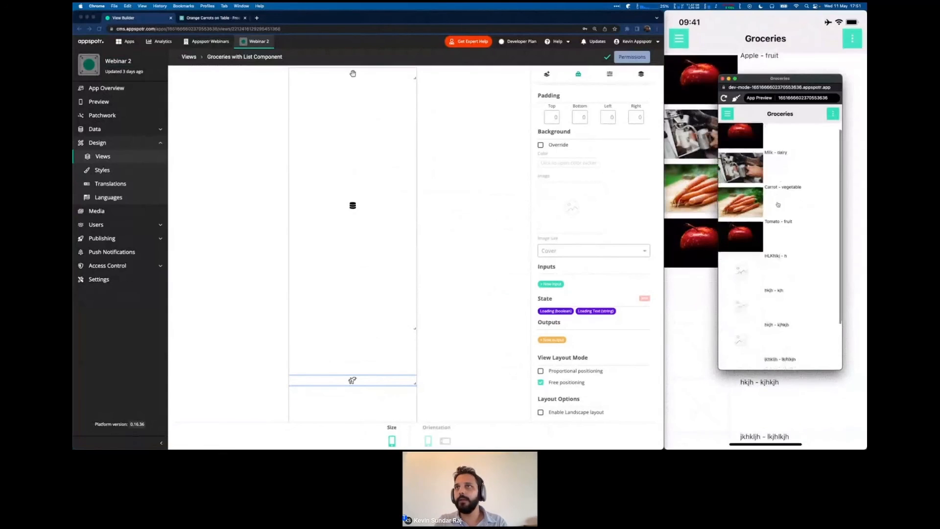
pyautogui.scroll(-3, 778, 205)
pyautogui.scroll(3, 778, 205)
pyautogui.click(728, 114)
pyautogui.click(759, 156)
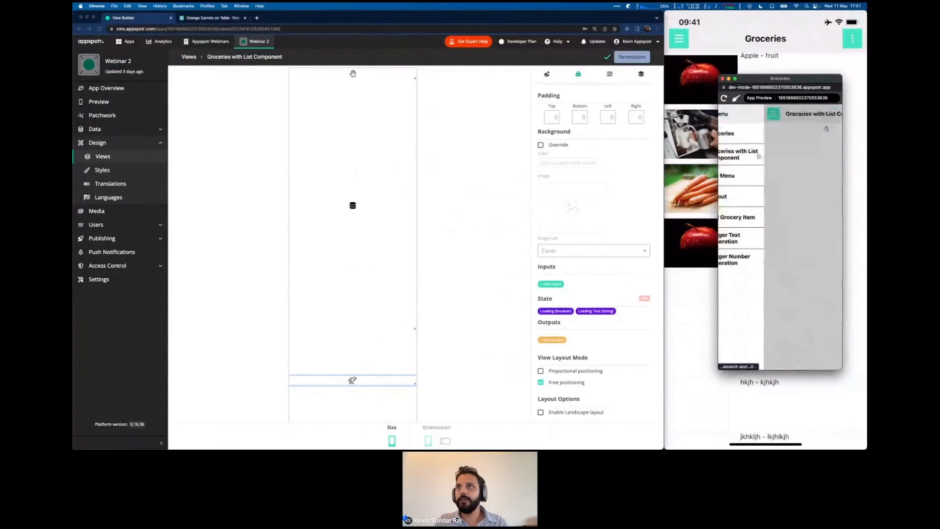
pyautogui.scroll(-1, 778, 223)
pyautogui.scroll(1, 782, 223)
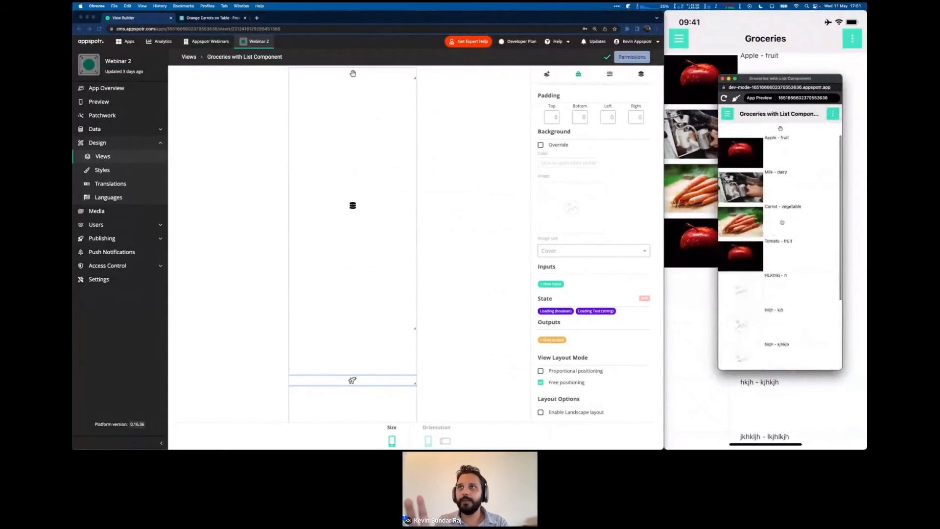
pyautogui.scroll(-1, 783, 222)
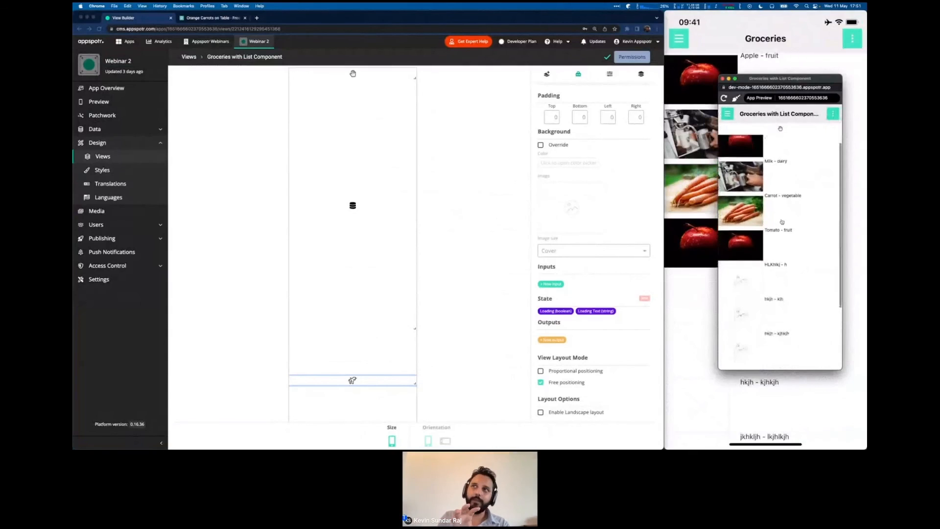
pyautogui.scroll(-5, 782, 222)
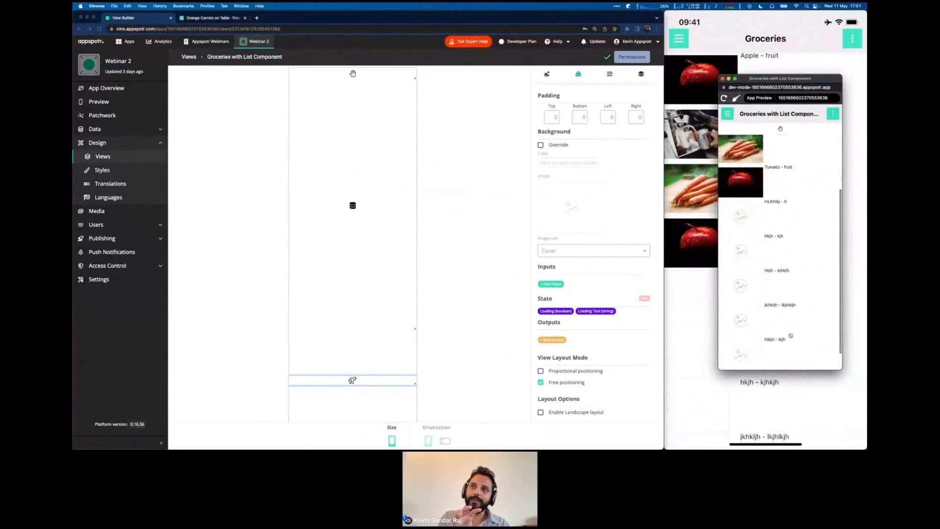
pyautogui.scroll(-4, 784, 333)
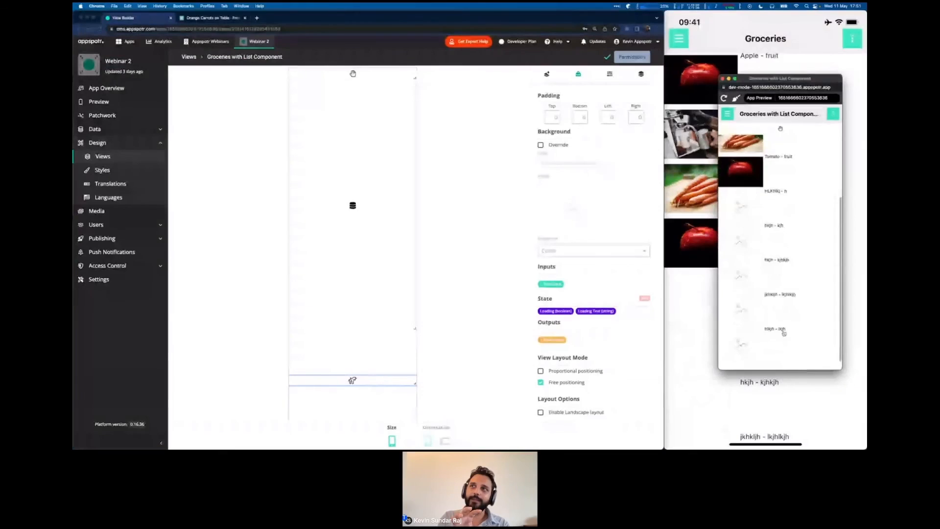
pyautogui.scroll(3, 784, 337)
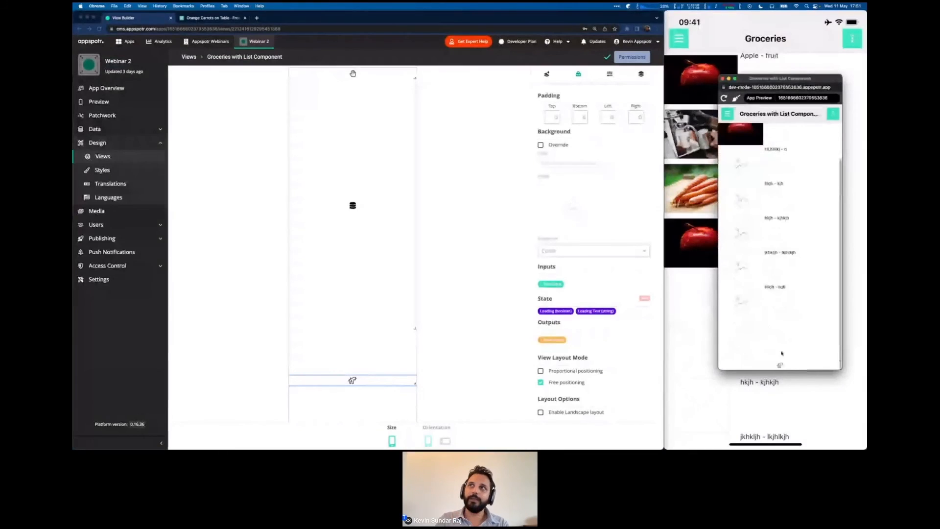
pyautogui.scroll(8, 778, 304)
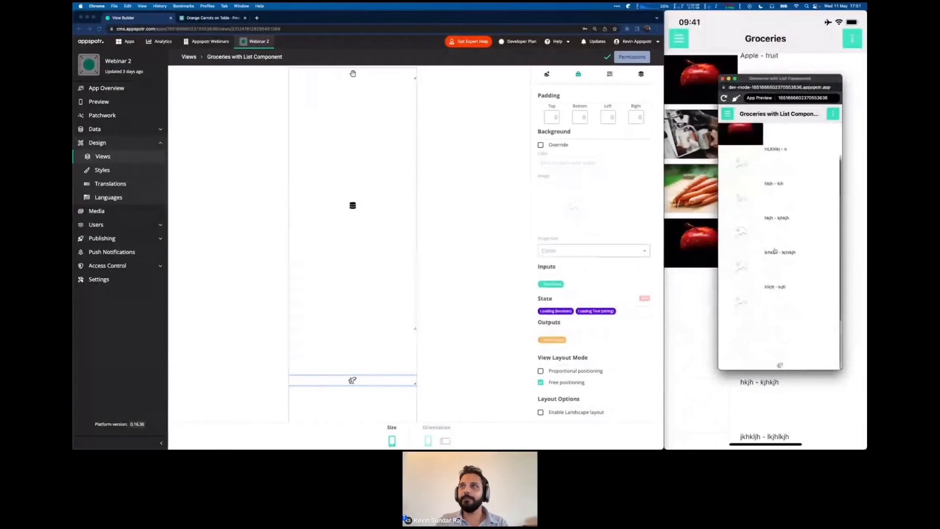
pyautogui.scroll(-3, 775, 250)
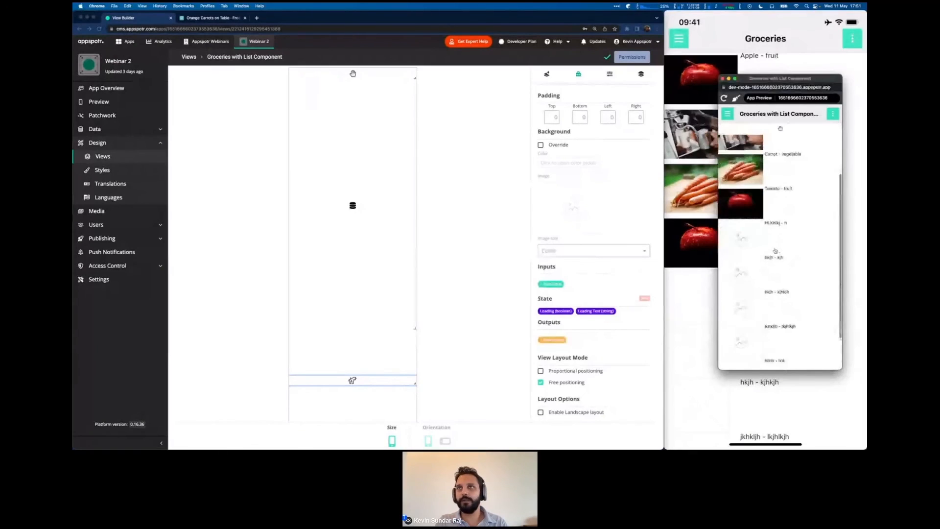
pyautogui.click(760, 20)
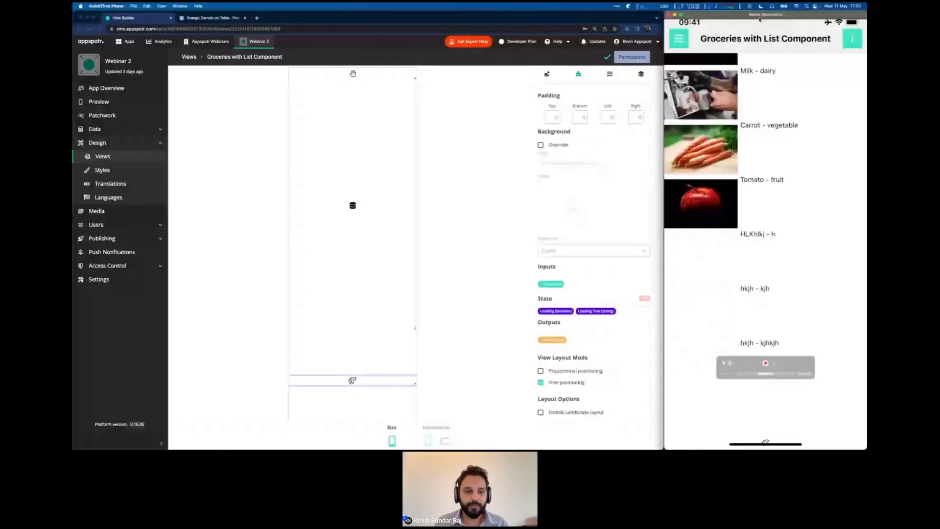
# Scroll the phone list back up to Apple, then drag the bottom component back up in the view builder.
pyautogui.scroll(2, 766, 60)
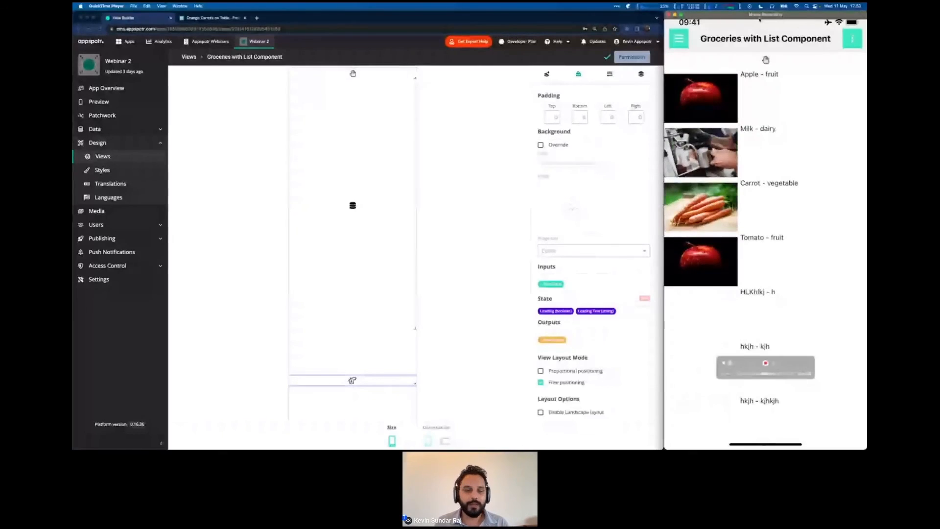
pyautogui.moveTo(766, 60); pyautogui.dragTo(766, 68)
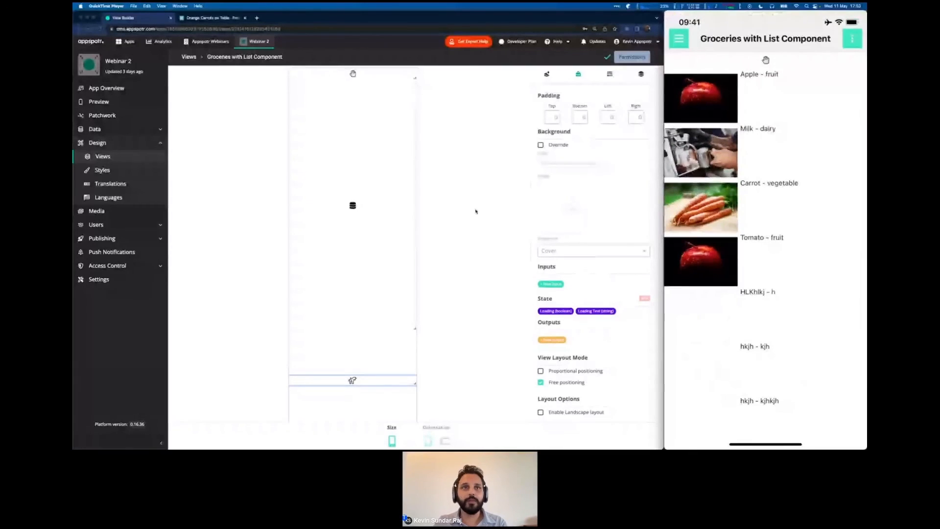
pyautogui.click(395, 360)
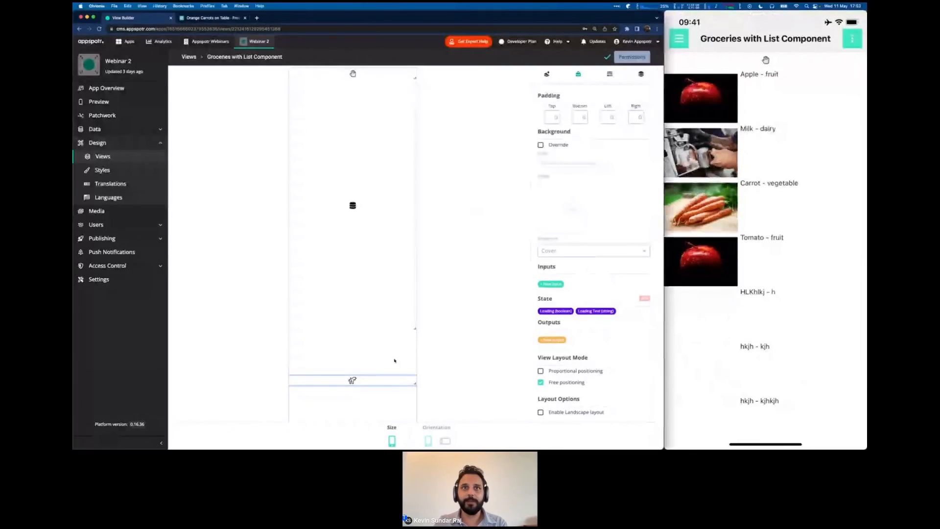
pyautogui.moveTo(395, 380); pyautogui.dragTo(394, 339)
# Enable Proportional positioning and settle the bottom component directly beneath the list.
pyautogui.click(540, 371)
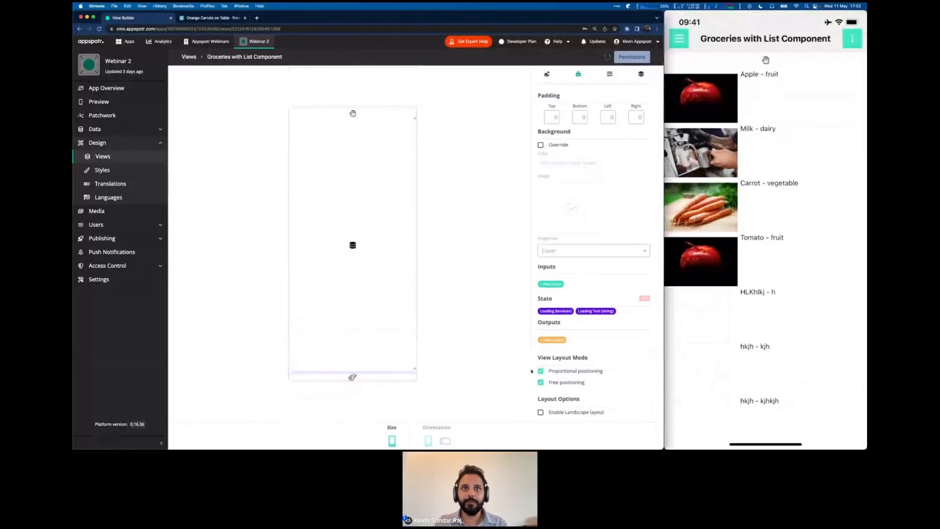
pyautogui.moveTo(410, 375)
pyautogui.mouseDown()
pyautogui.moveTo(409, 361)
pyautogui.moveTo(399, 370)
pyautogui.mouseUp()
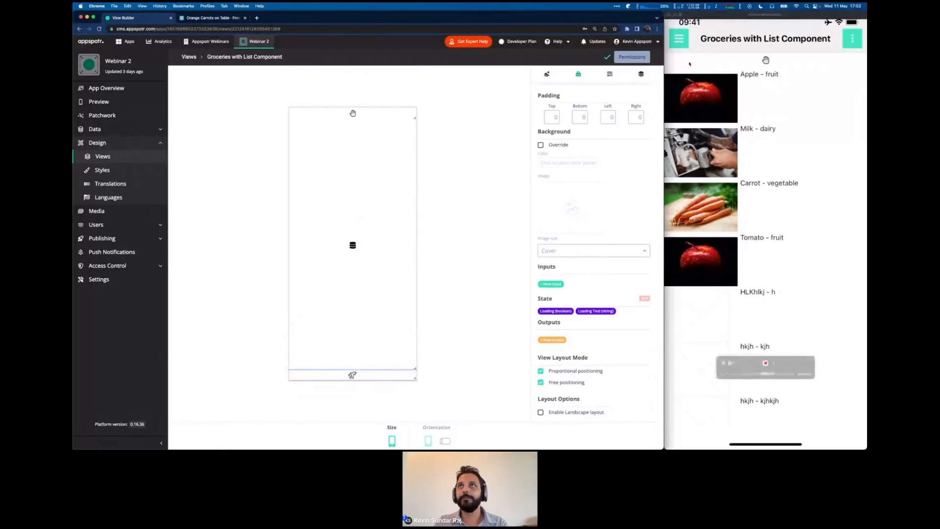
pyautogui.click(727, 197)
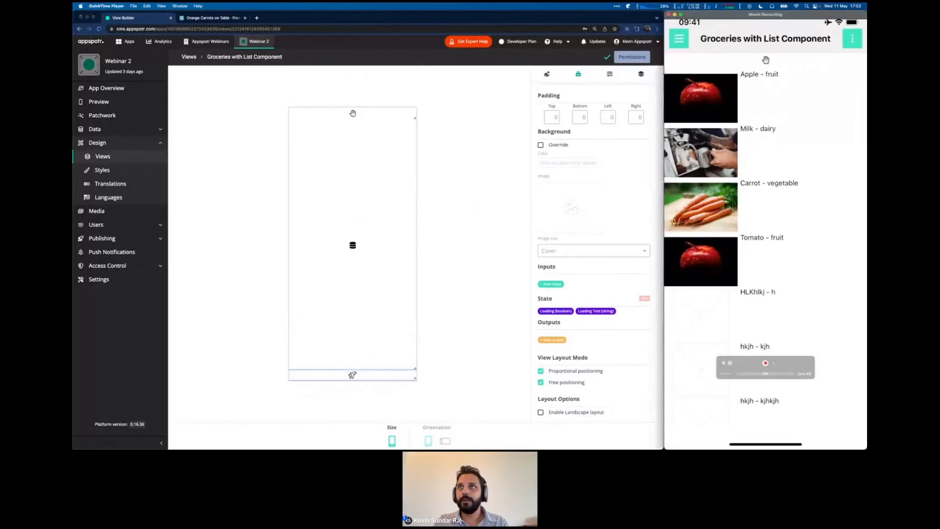
pyautogui.hotkey('ctrl', 'Up')
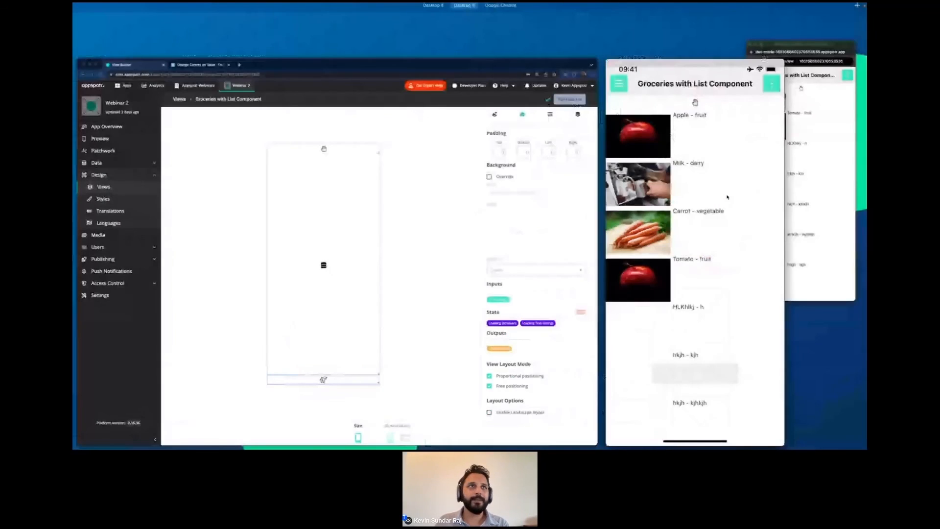
pyautogui.click(818, 171)
# Step through the View, Free position and Proportional slides, ending on 'Let's build (2/2)'.
pyautogui.hotkey('ctrl', 'Right')
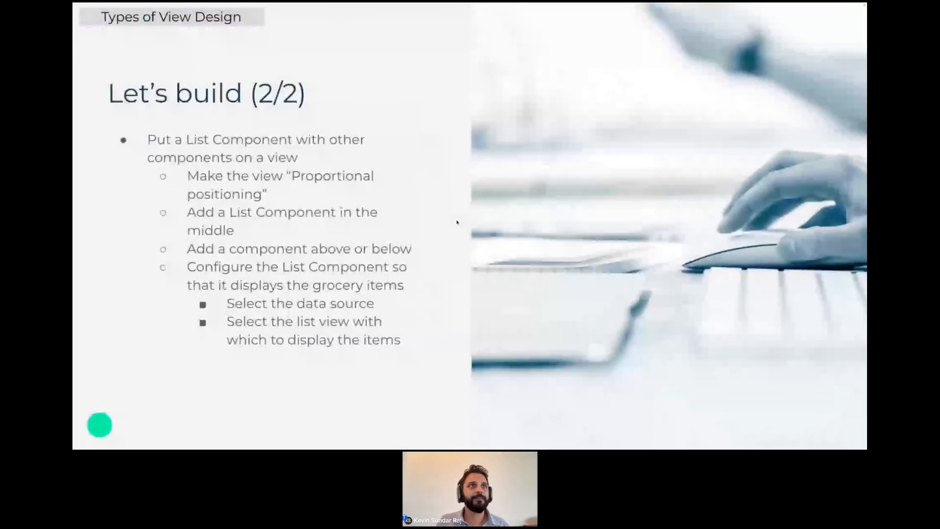
pyautogui.press('Left')
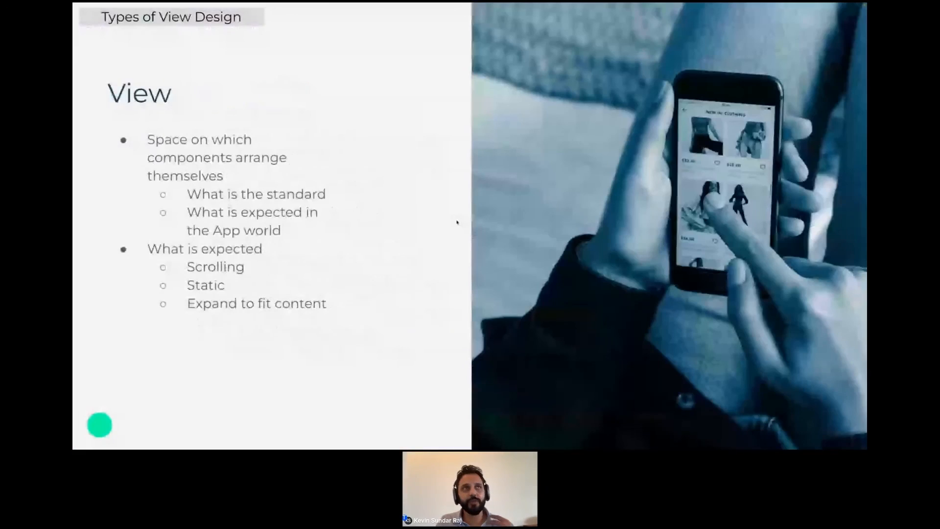
pyautogui.press('Left')
pyautogui.press('Left')
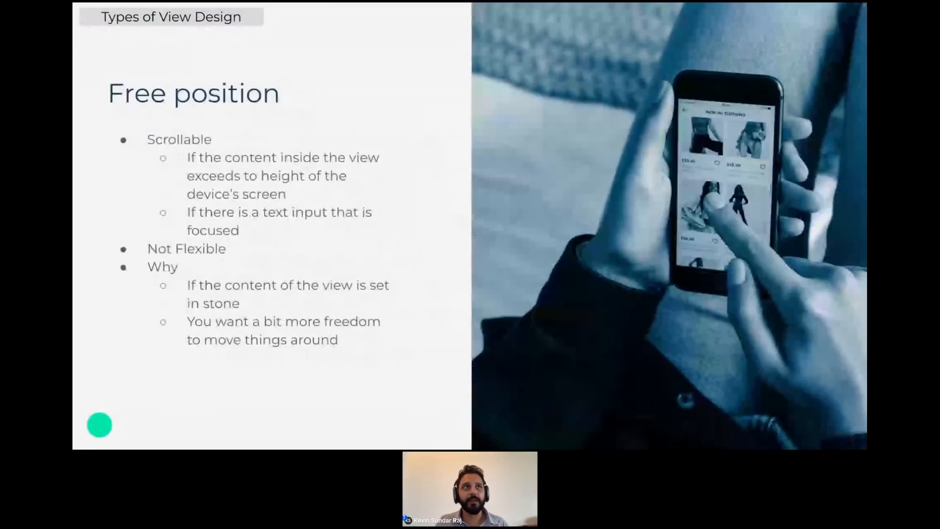
pyautogui.press('Left')
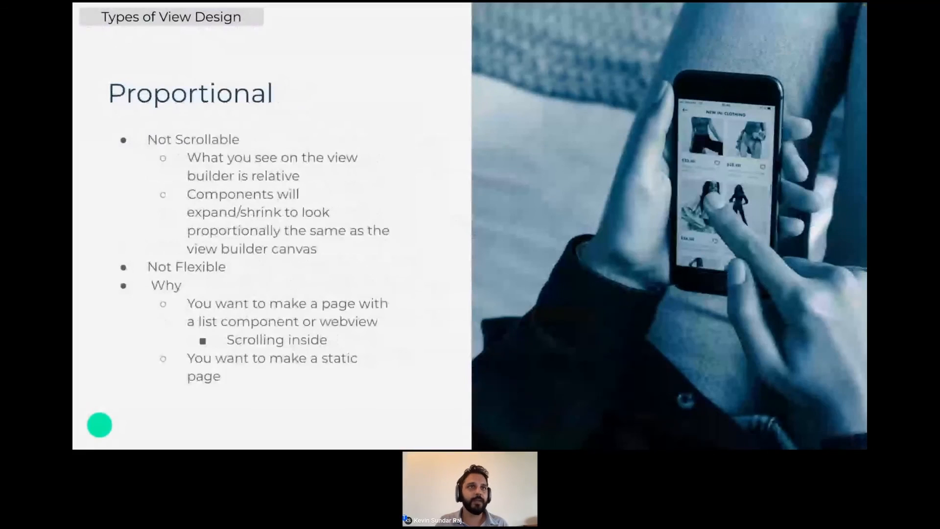
pyautogui.press('Left')
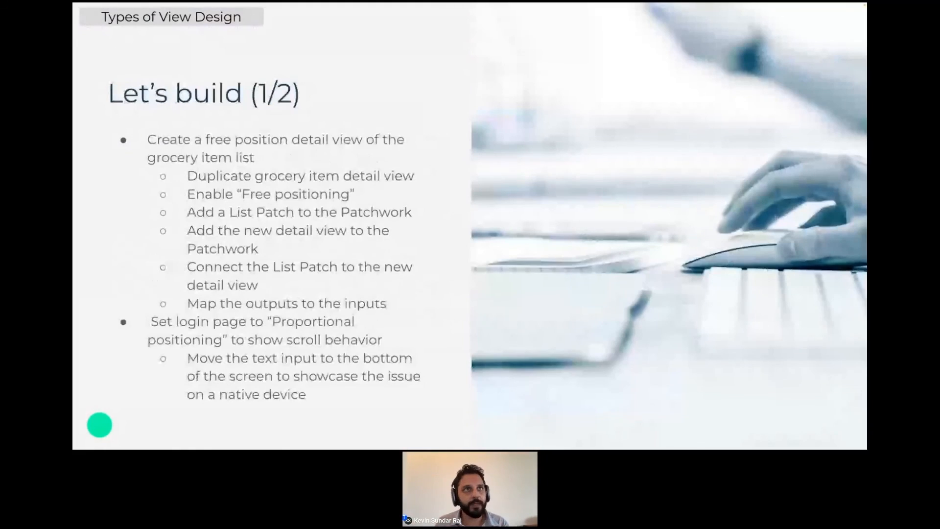
pyautogui.press('Right')
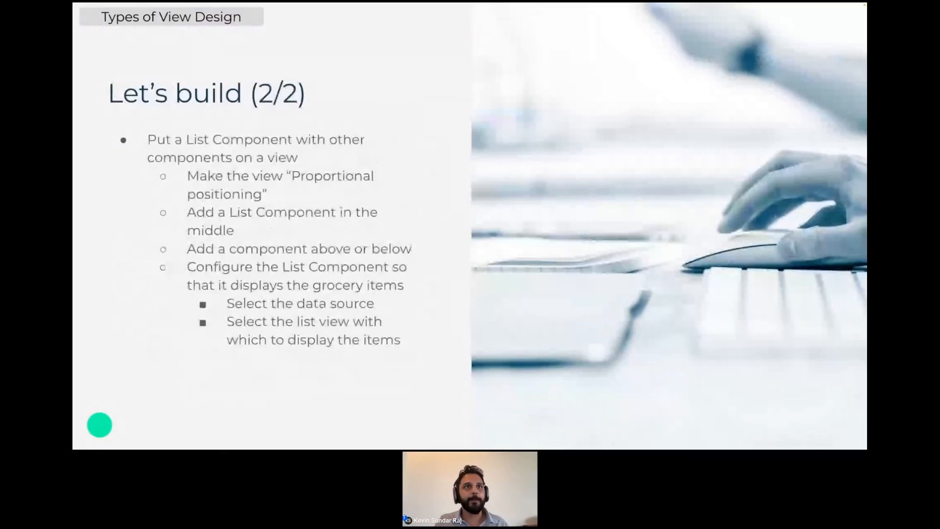